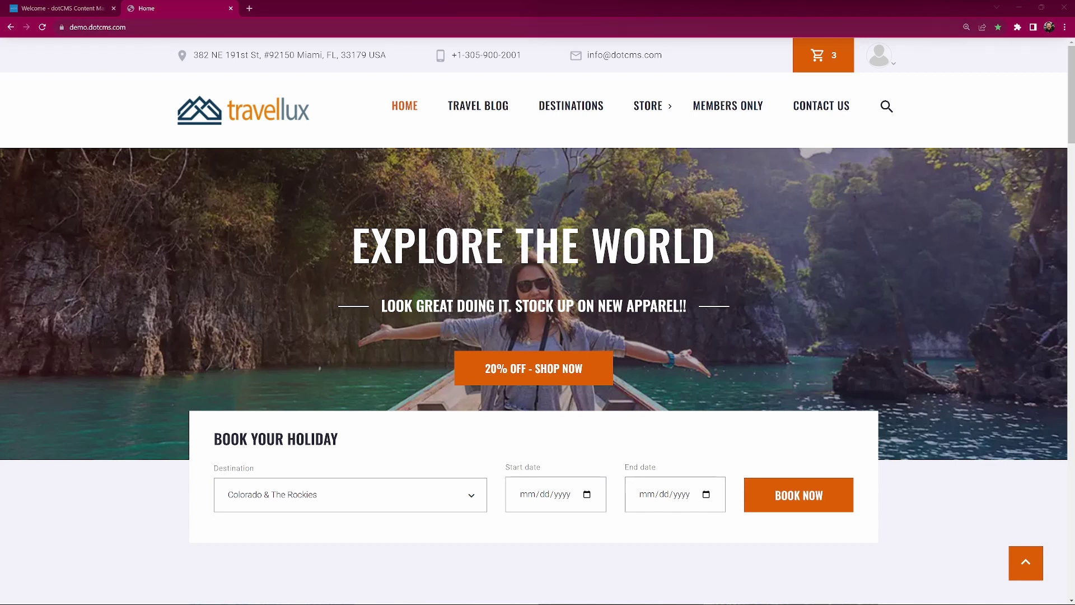
Load demo.dotcms.com/admin, then switch to the already signed-in admin Welcome tab
{"action": "key", "text": "ctrl+l"}
{"action": "type", "text": "admin"}
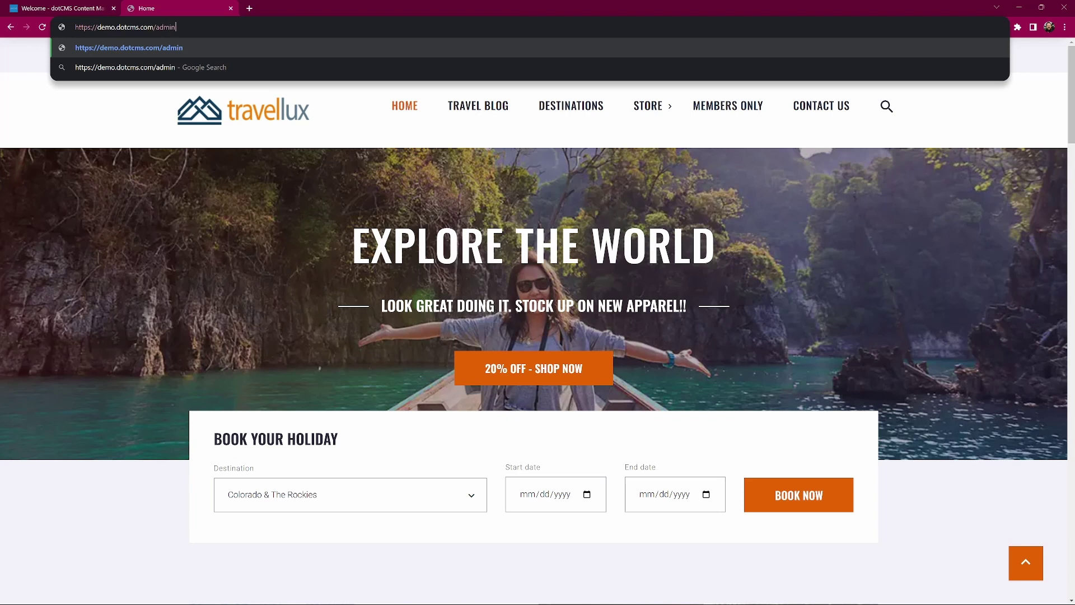
{"action": "key", "text": "Return"}
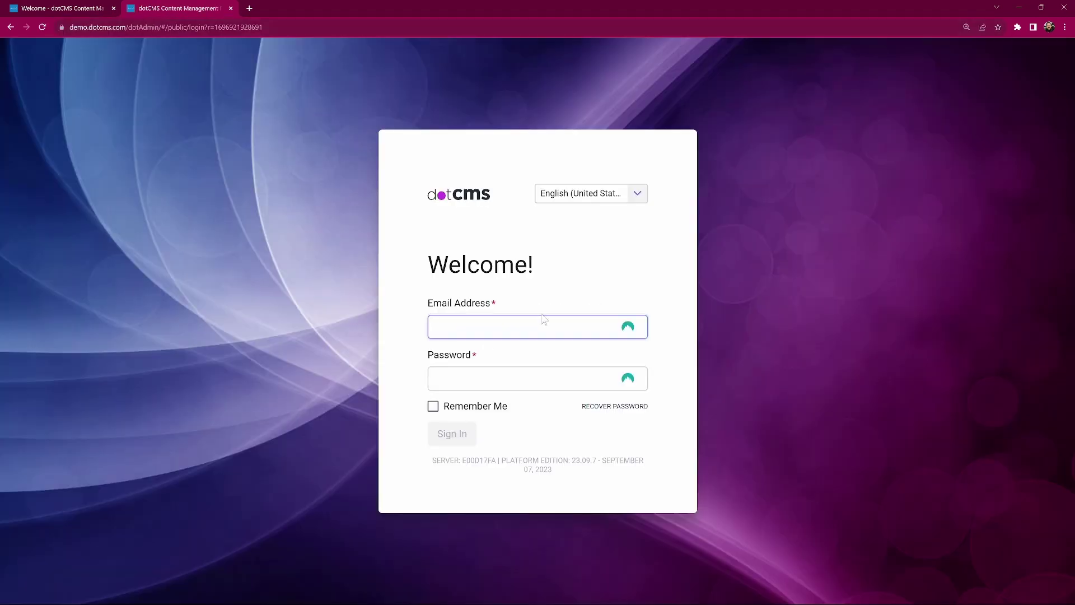
{"action": "left_click", "coordinate": [310, 353]}
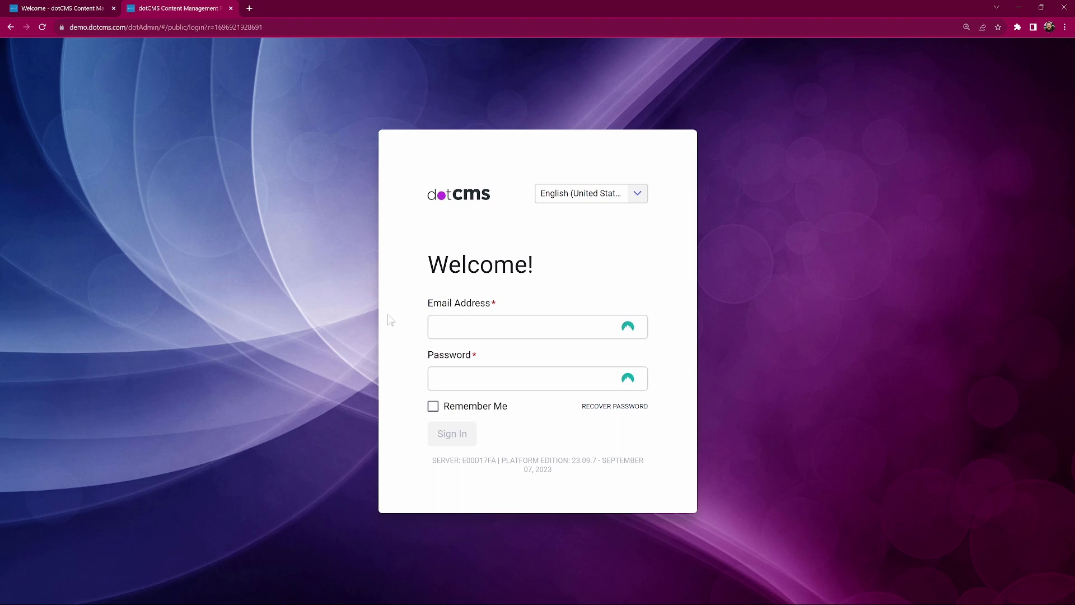
{"action": "left_click", "coordinate": [59, 10]}
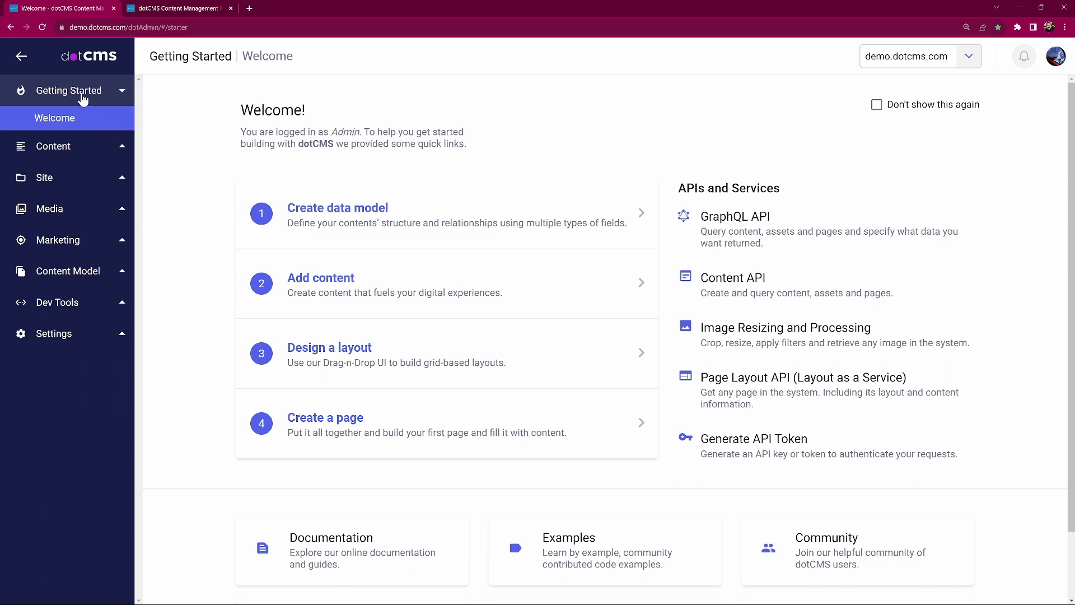
Collapse and re-expand Getting Started in the sidebar, then expand the Content section
{"action": "left_click", "coordinate": [113, 99]}
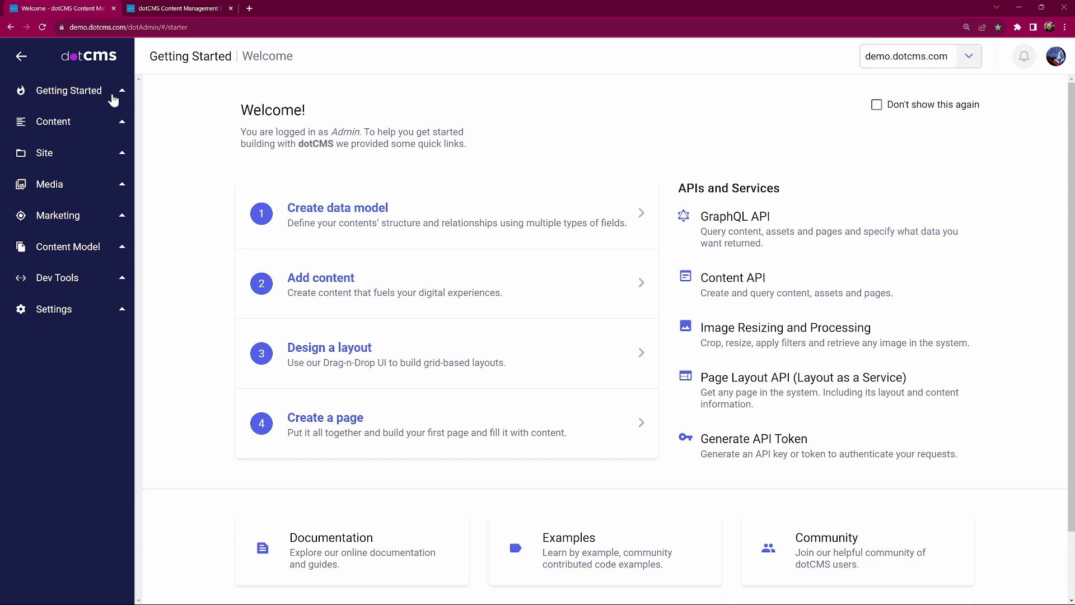
{"action": "left_click", "coordinate": [113, 99]}
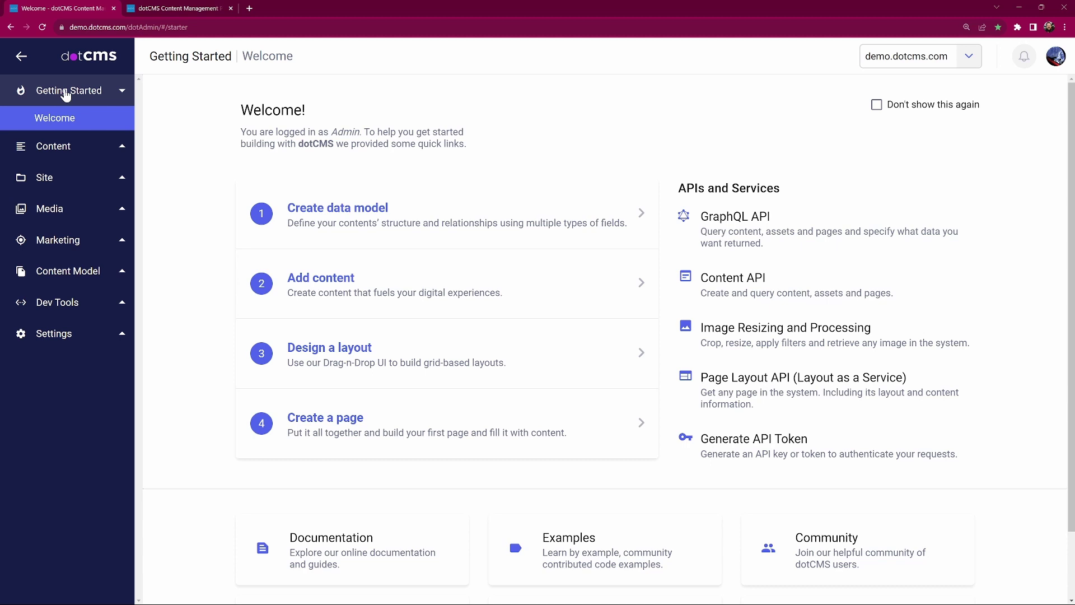
{"action": "left_click", "coordinate": [50, 149]}
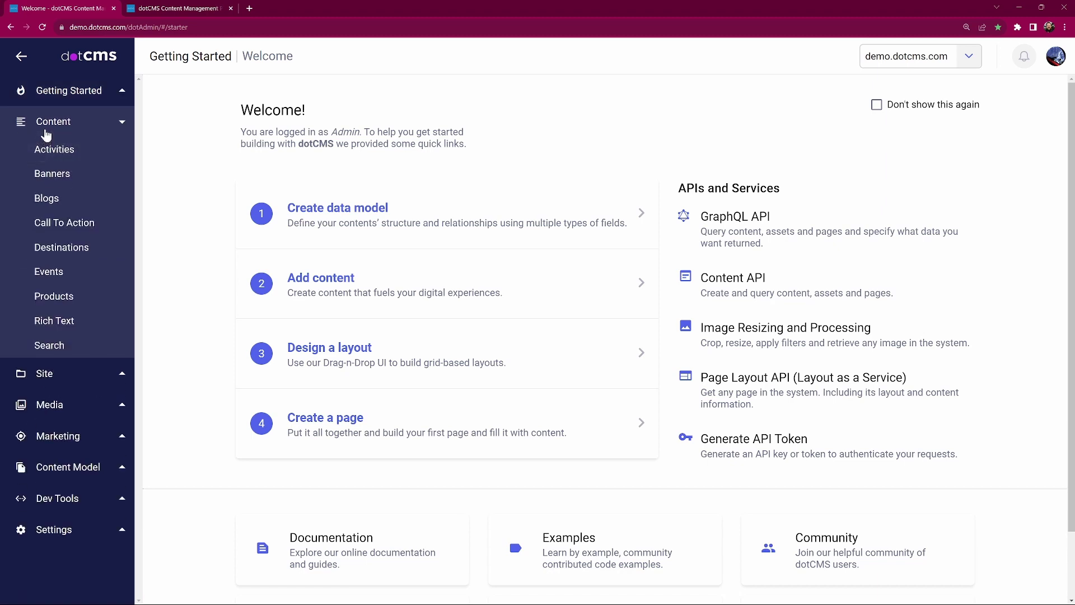
Browse the Activities, Banners and Blogs content, then list all 589 items in Content Search
{"action": "left_click", "coordinate": [69, 151]}
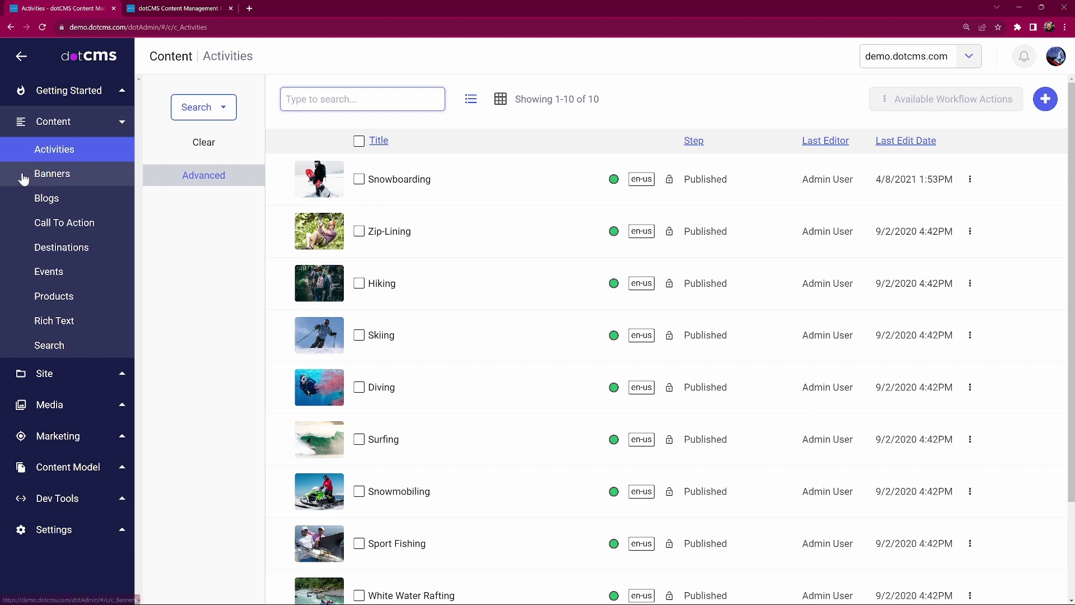
{"action": "left_click", "coordinate": [91, 177]}
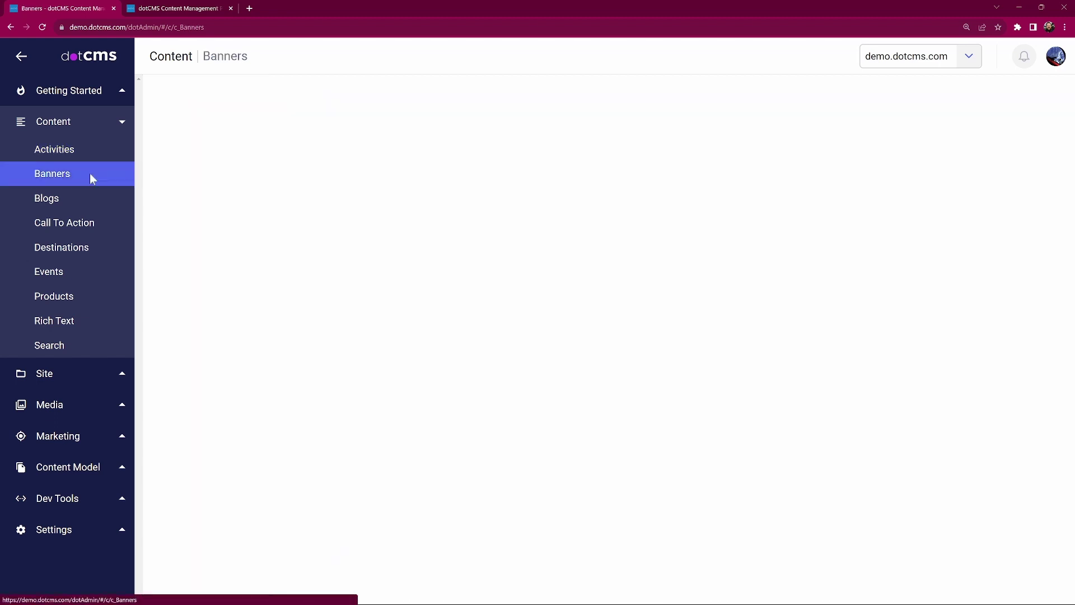
{"action": "left_click", "coordinate": [80, 202]}
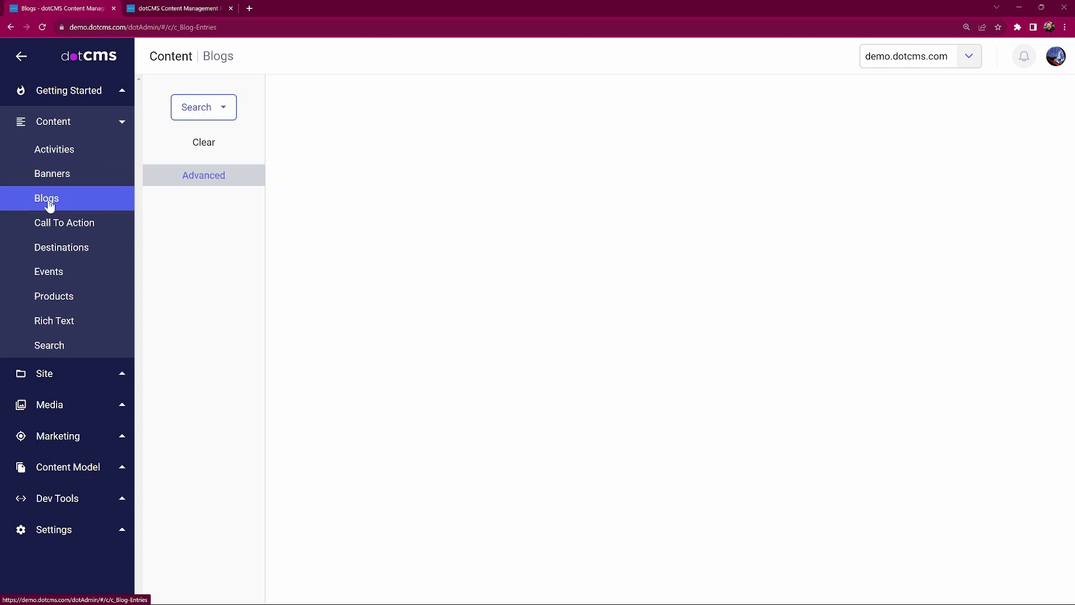
{"action": "left_click", "coordinate": [74, 359]}
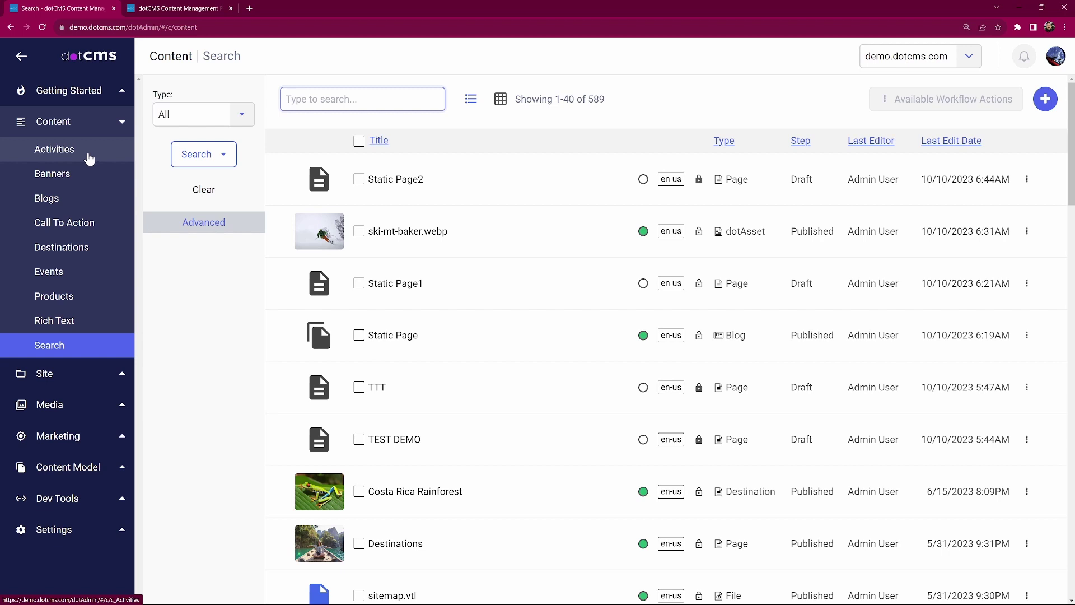
Collapse Content, expand Site, view Pages, then open the Site Browser for demo.dotcms.com
{"action": "left_click", "coordinate": [99, 131]}
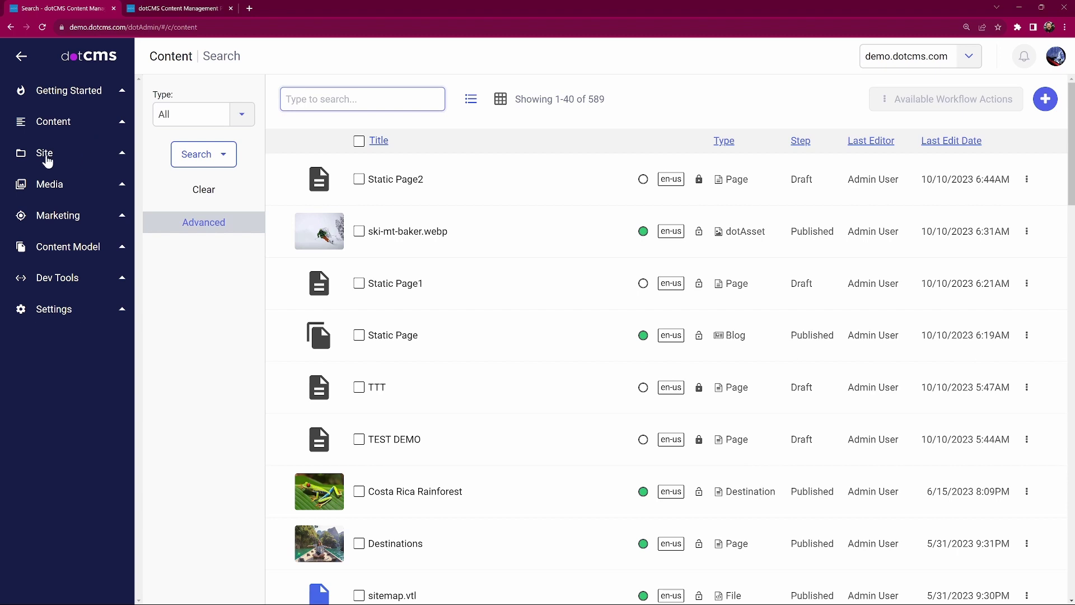
{"action": "left_click", "coordinate": [48, 155]}
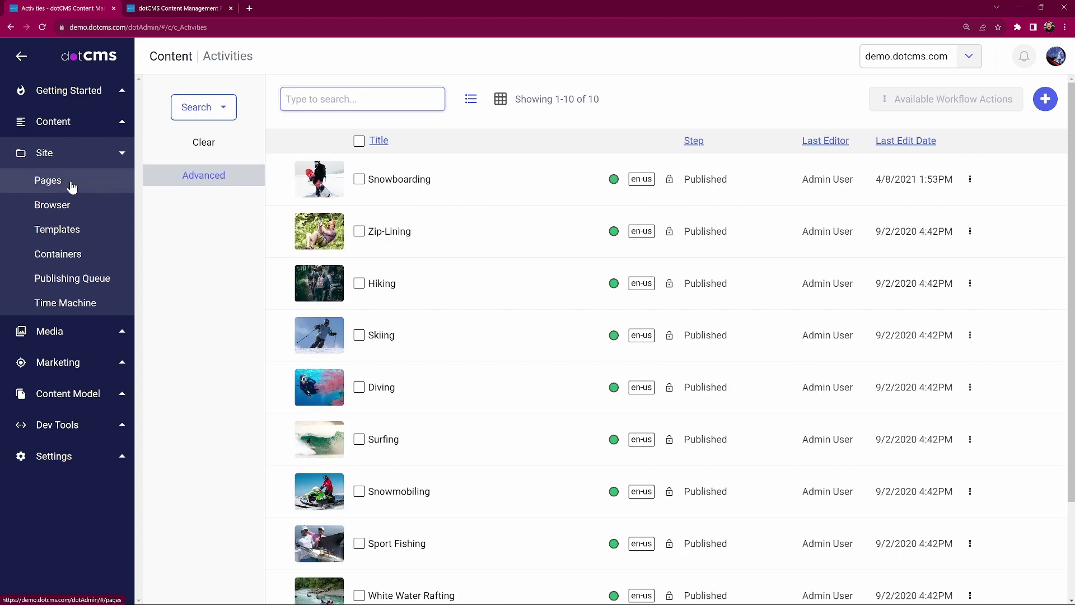
{"action": "left_click", "coordinate": [71, 187]}
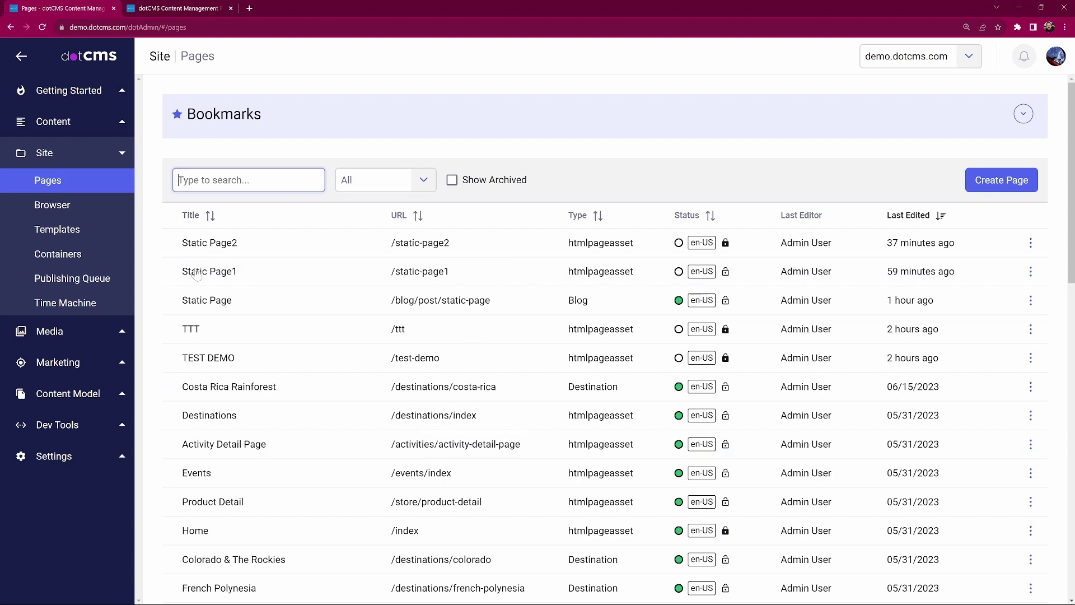
{"action": "left_click", "coordinate": [56, 209]}
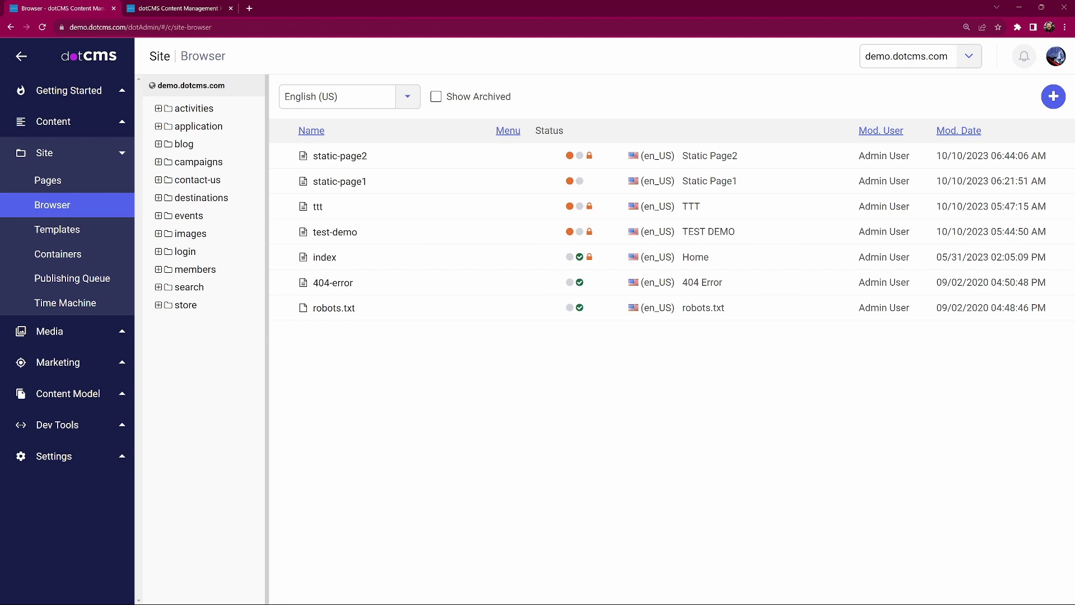
Open the index Home page, scroll through its preview, and switch it to Edit mode
{"action": "left_click", "coordinate": [319, 262]}
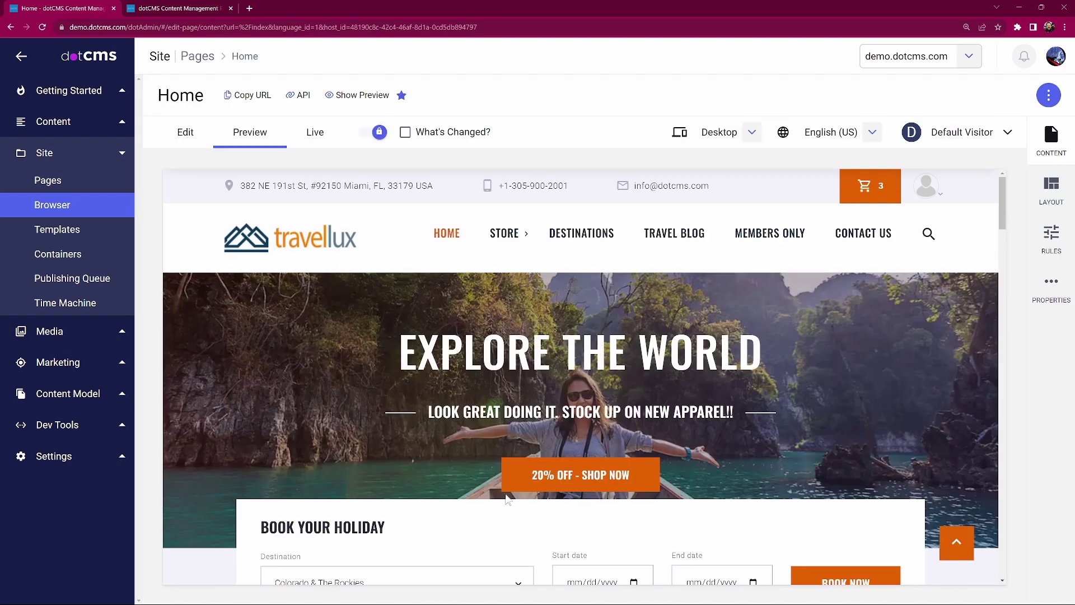
{"action": "scroll", "coordinate": [504, 498], "scroll_direction": "down", "scroll_amount": 2}
{"action": "scroll", "coordinate": [457, 427], "scroll_direction": "up", "scroll_amount": 2}
{"action": "left_click", "coordinate": [187, 133]}
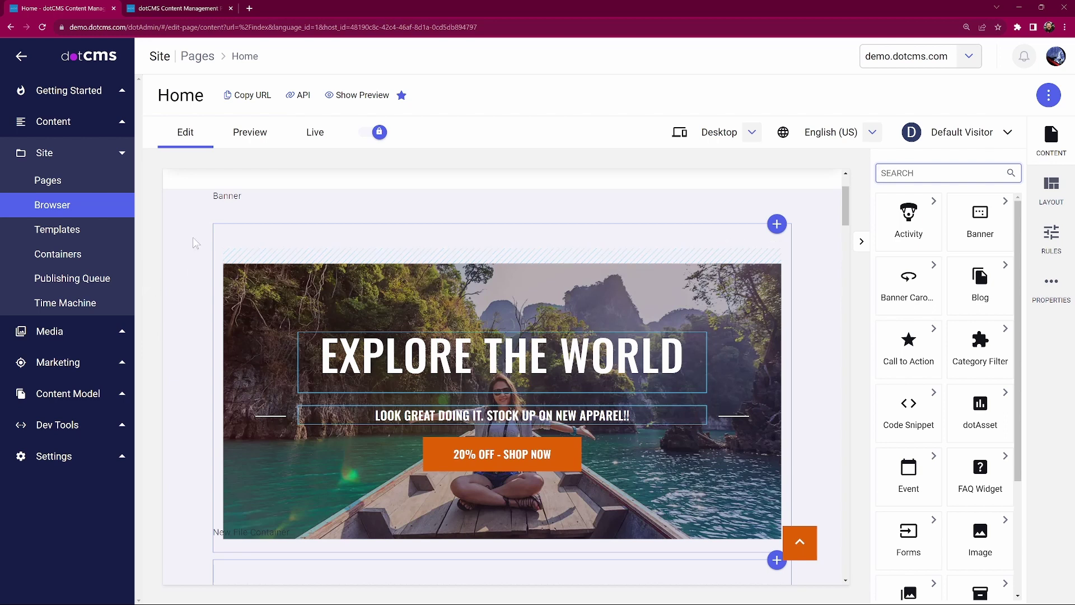
Open the index page's Page Properties from Site Browser, leaving the template as Custom Page Layout
{"action": "left_click", "coordinate": [110, 203]}
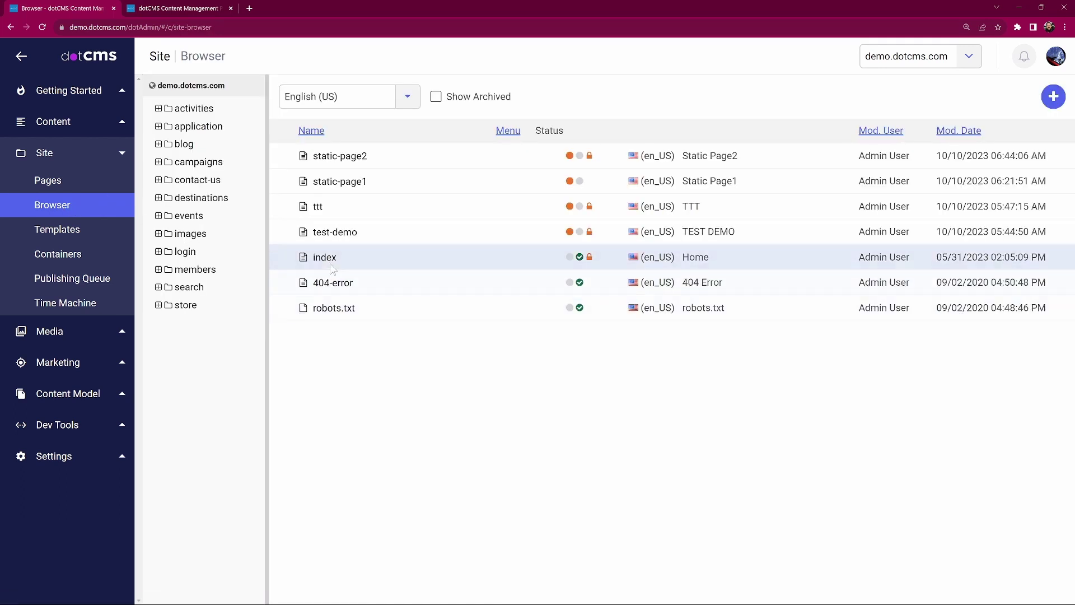
{"action": "right_click", "coordinate": [331, 259]}
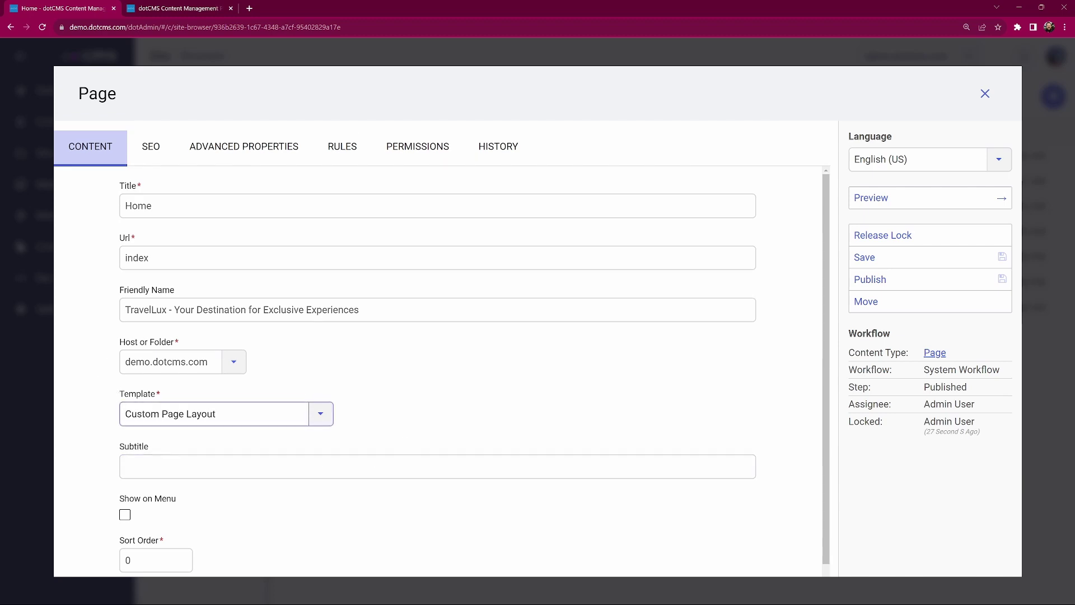
{"action": "left_click", "coordinate": [325, 415]}
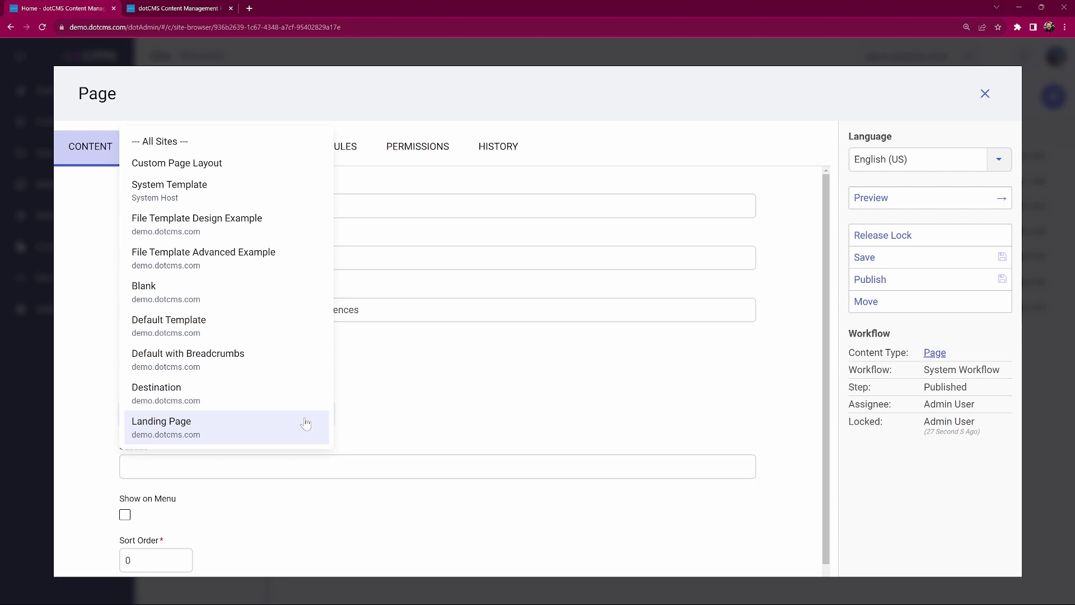
{"action": "key", "text": "Escape"}
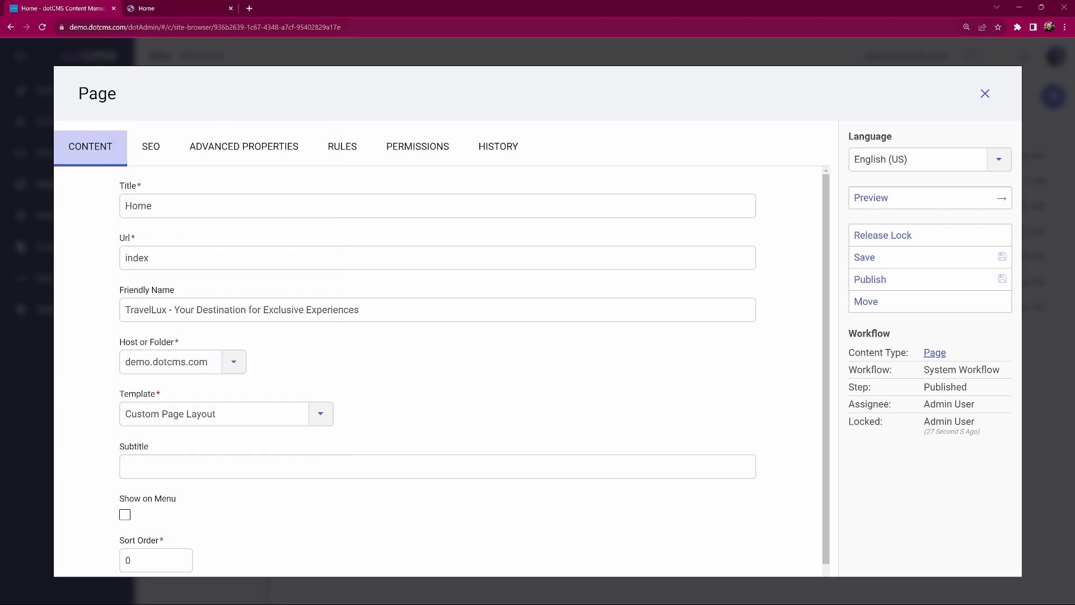
Scroll through the live Travellux home page, then return to the dotCMS page properties
{"action": "left_click", "coordinate": [179, 7]}
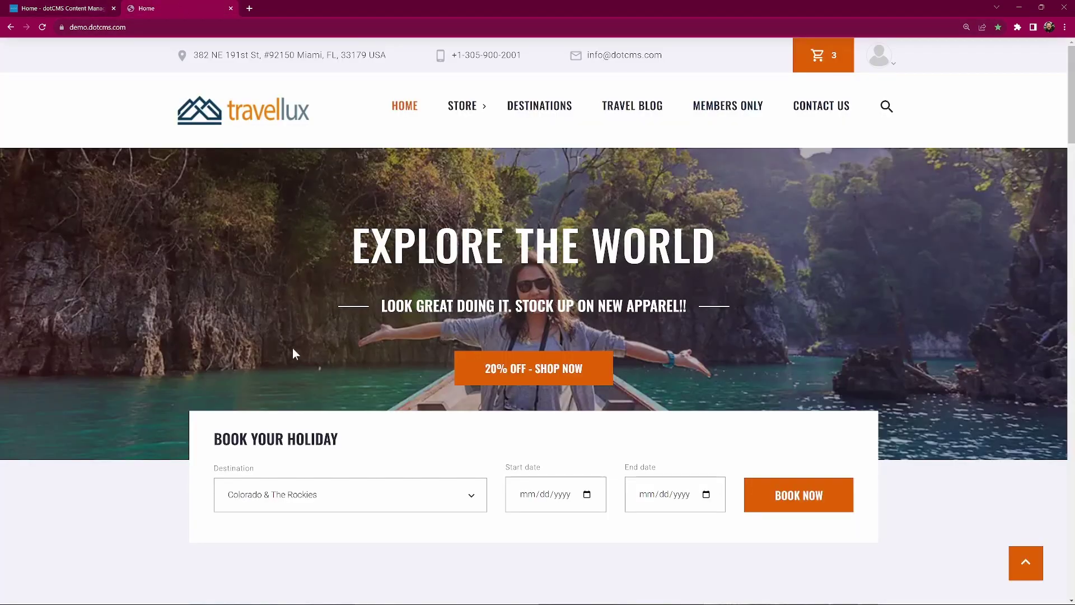
{"action": "scroll", "coordinate": [181, 375], "scroll_direction": "down", "scroll_amount": 3}
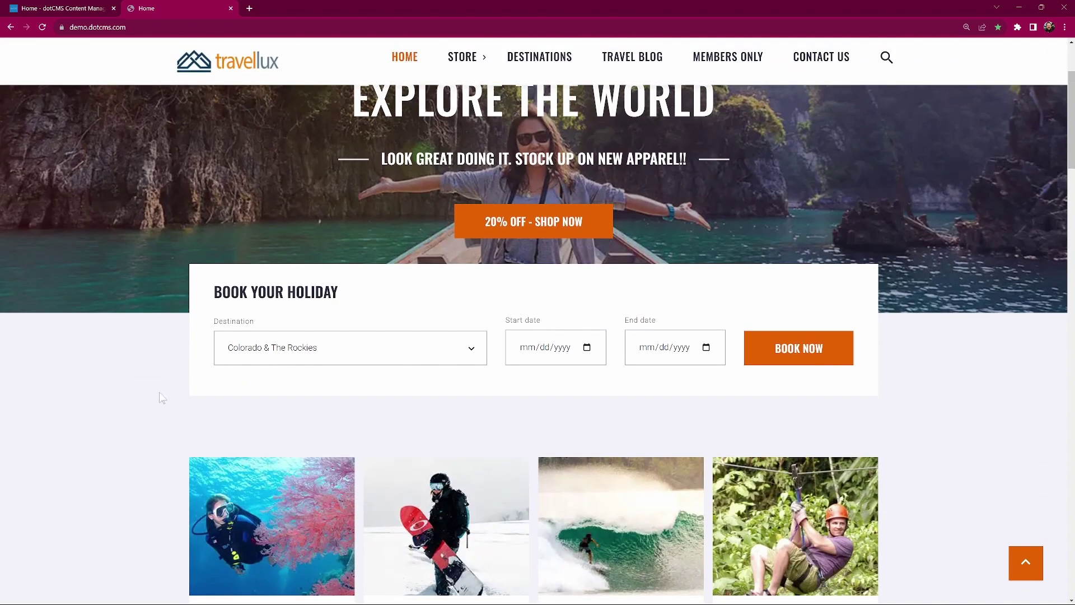
{"action": "scroll", "coordinate": [160, 396], "scroll_direction": "up", "scroll_amount": 3}
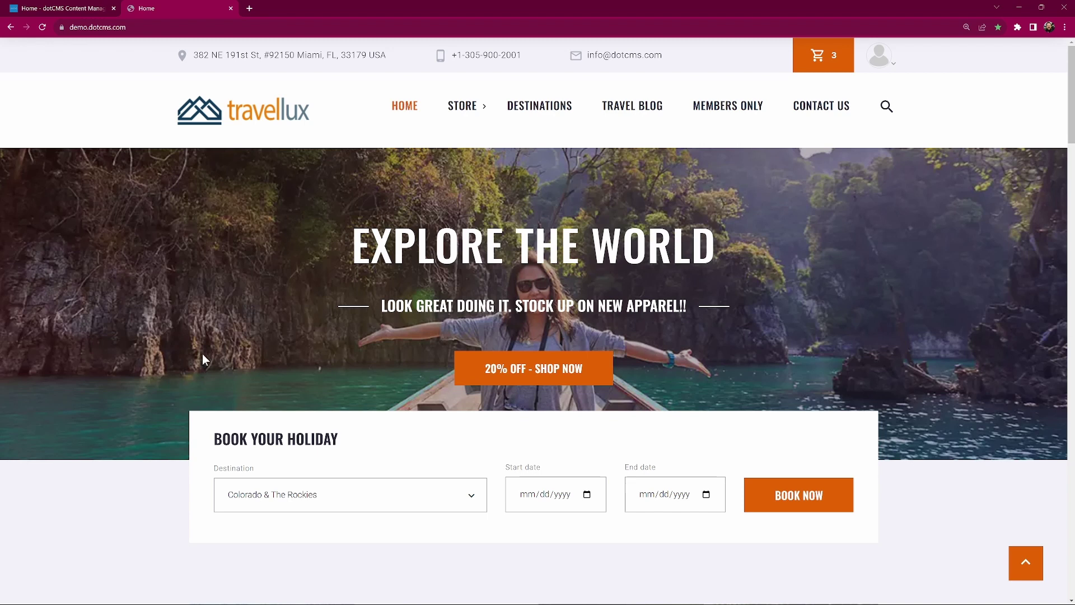
{"action": "left_click", "coordinate": [64, 10]}
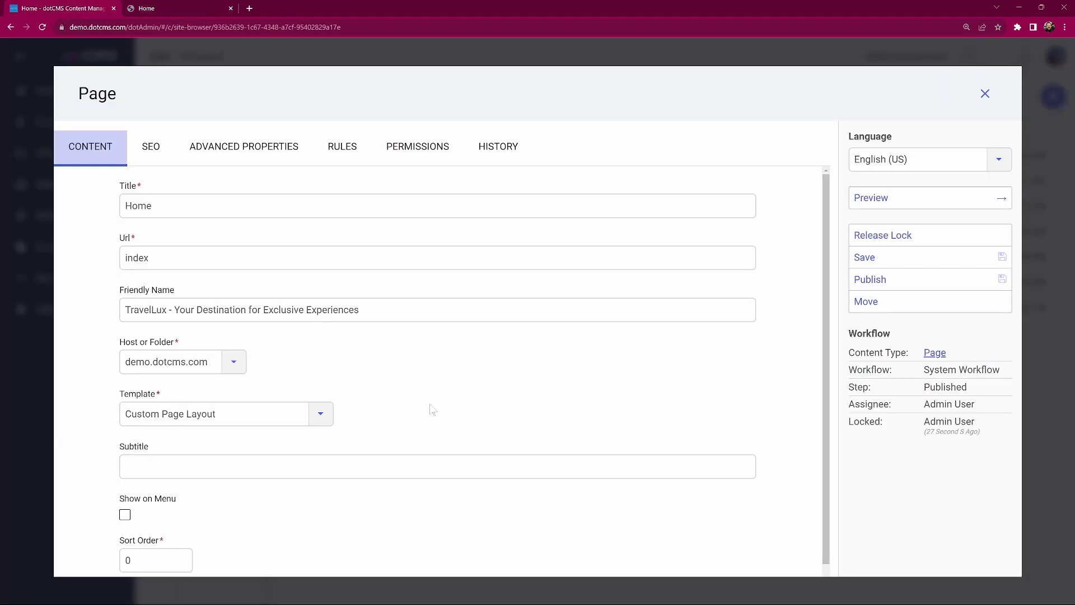
{"action": "left_click", "coordinate": [140, 310]}
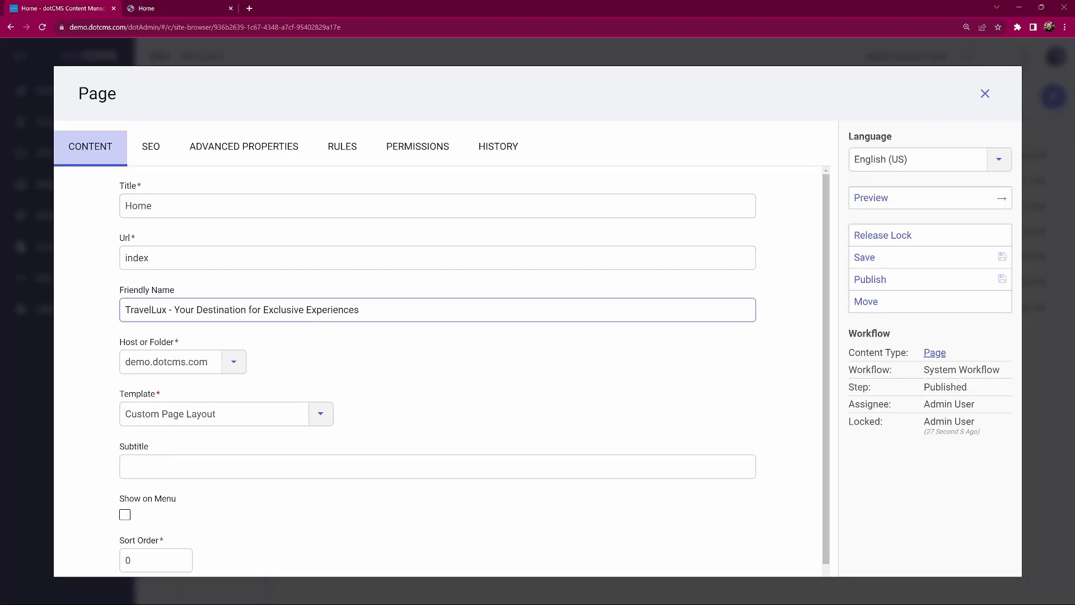
{"action": "left_click", "coordinate": [146, 205]}
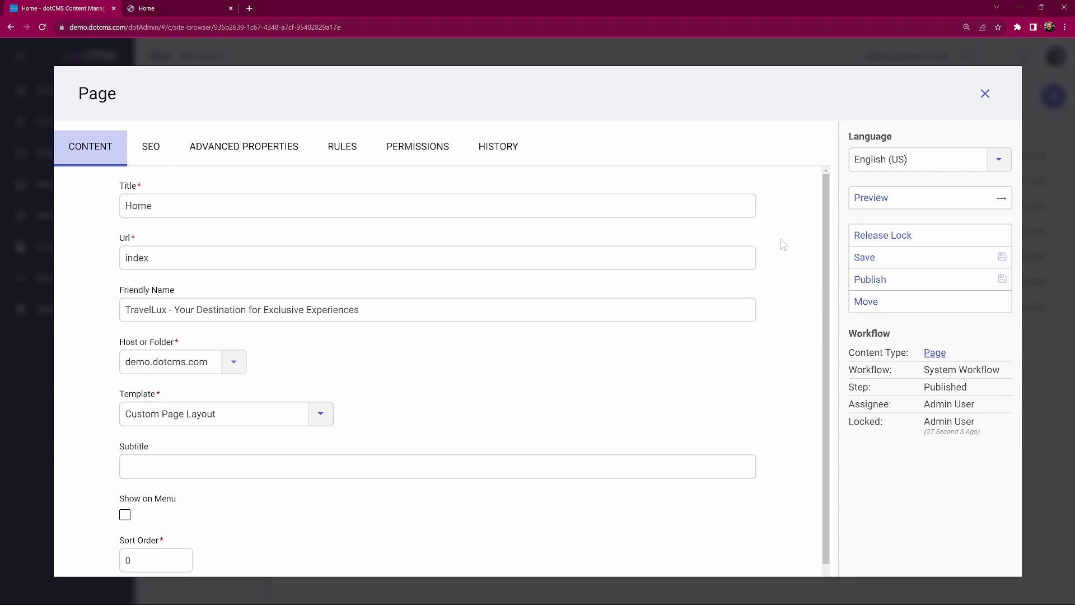
Close the Page dialog, reopen the index Home page in Edit mode, and bring up its layout
{"action": "left_click", "coordinate": [985, 94]}
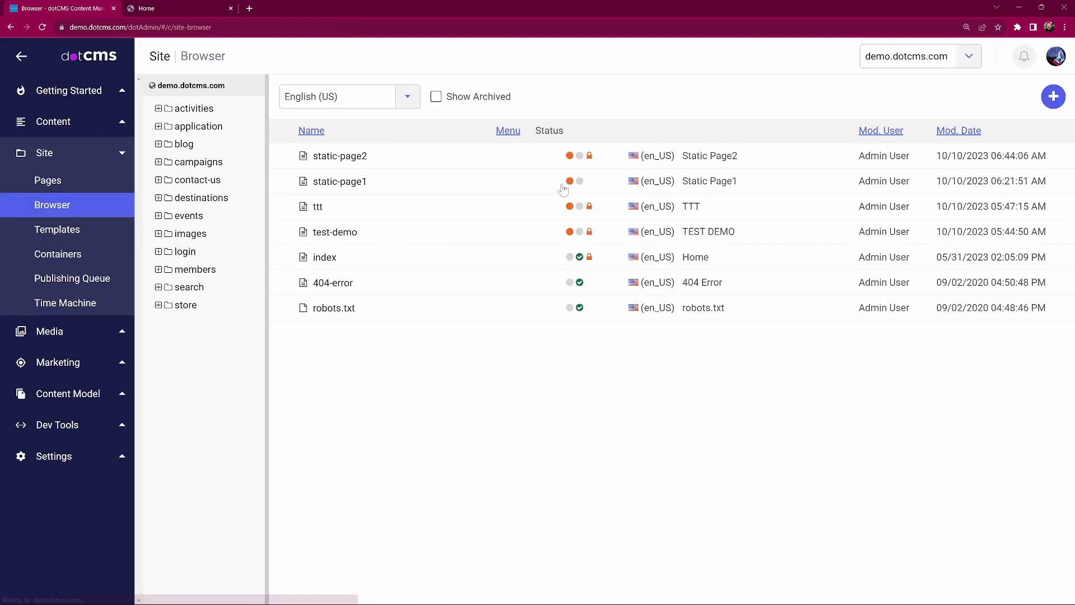
{"action": "left_click", "coordinate": [321, 261]}
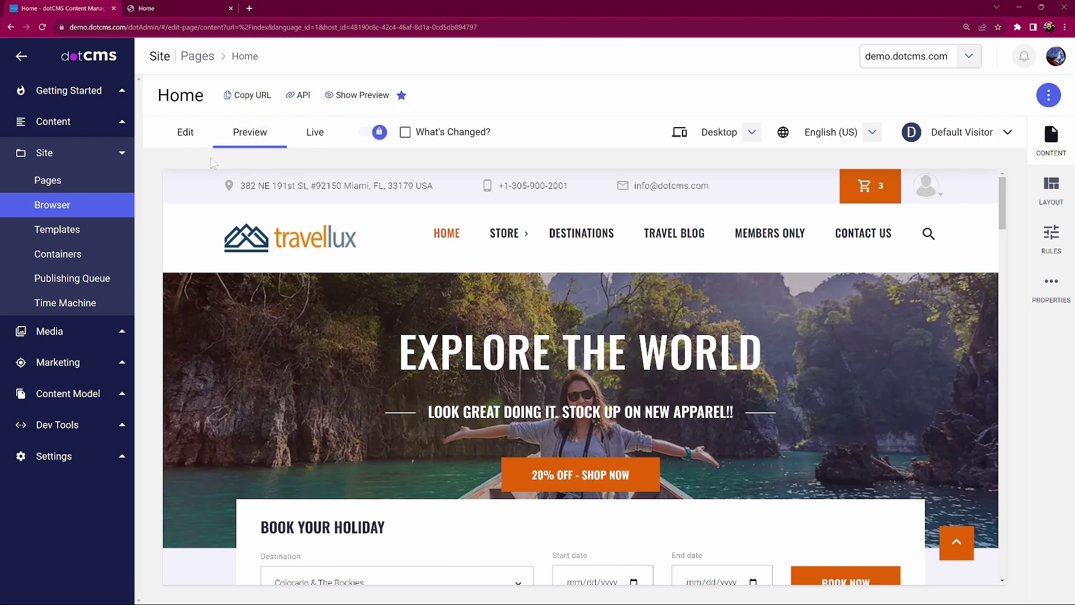
{"action": "left_click", "coordinate": [186, 134]}
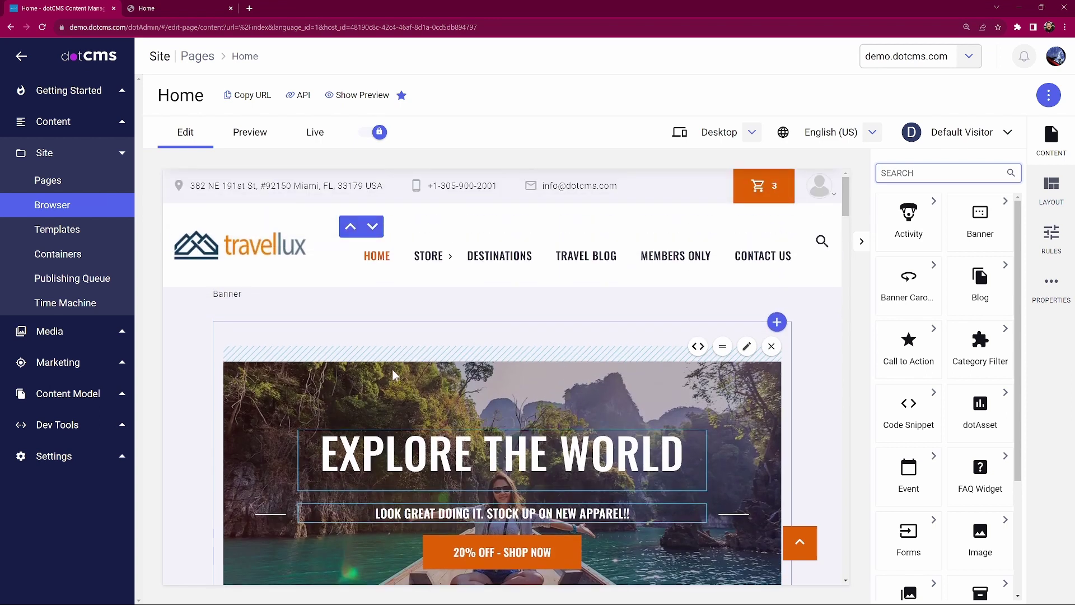
{"action": "scroll", "coordinate": [394, 373], "scroll_direction": "down", "scroll_amount": 3}
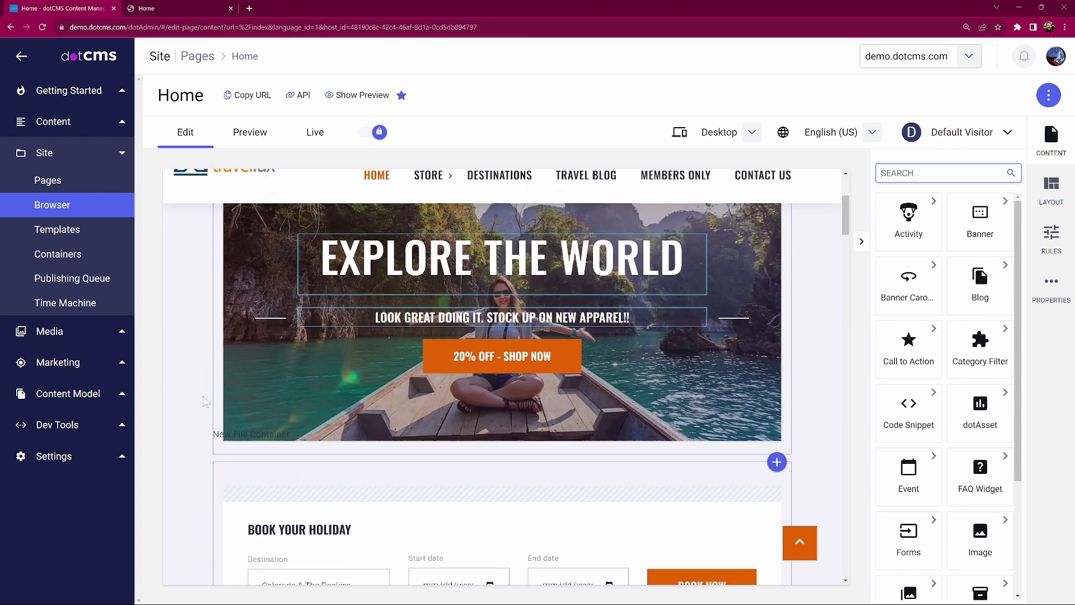
{"action": "scroll", "coordinate": [728, 392], "scroll_direction": "up", "scroll_amount": 4}
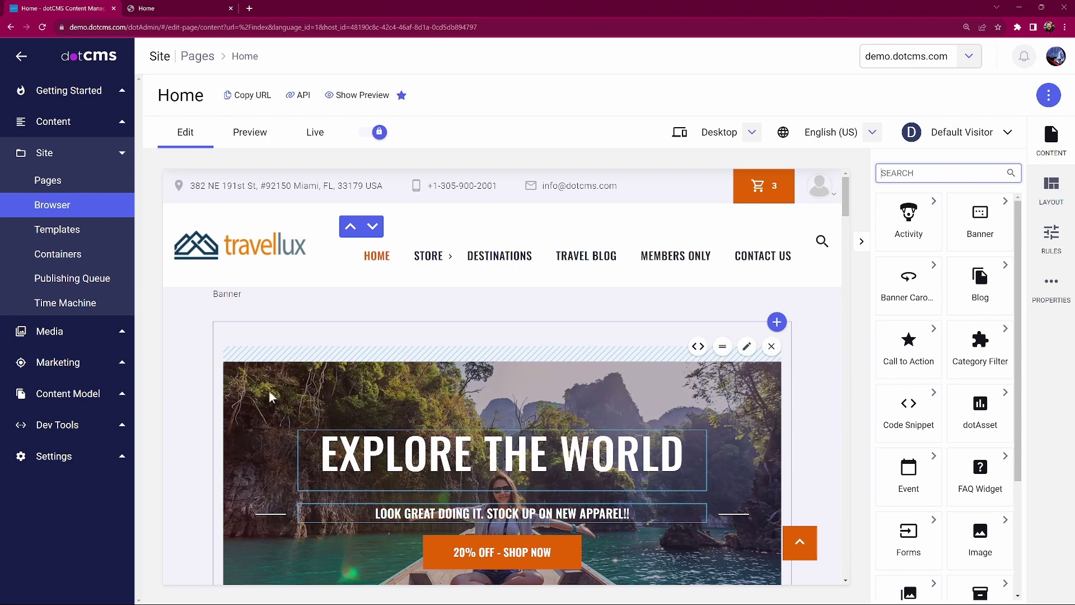
{"action": "scroll", "coordinate": [243, 415], "scroll_direction": "down", "scroll_amount": 2}
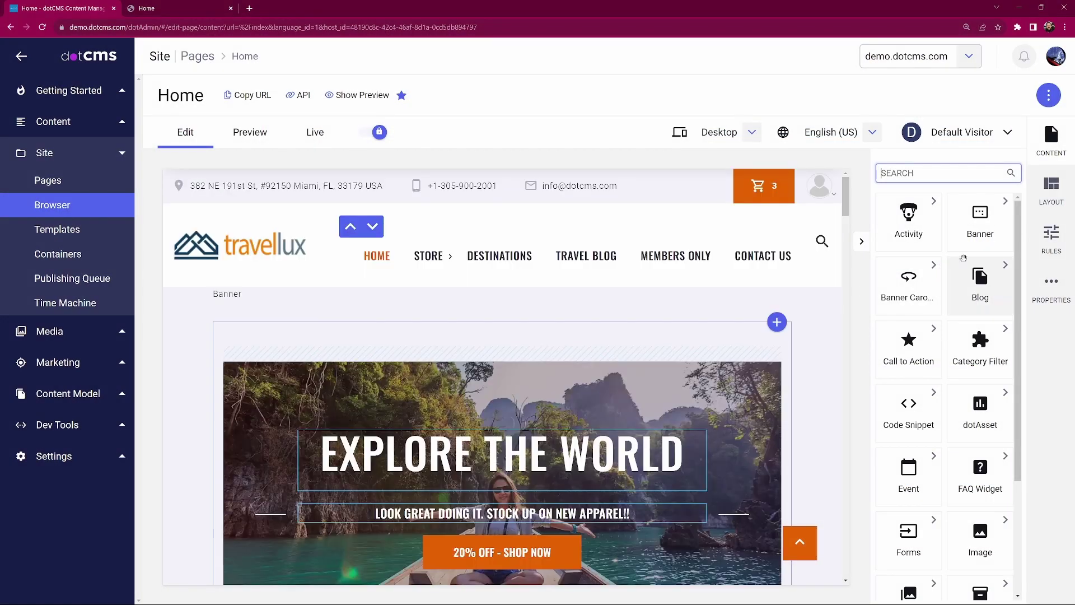
{"action": "left_click", "coordinate": [1056, 193]}
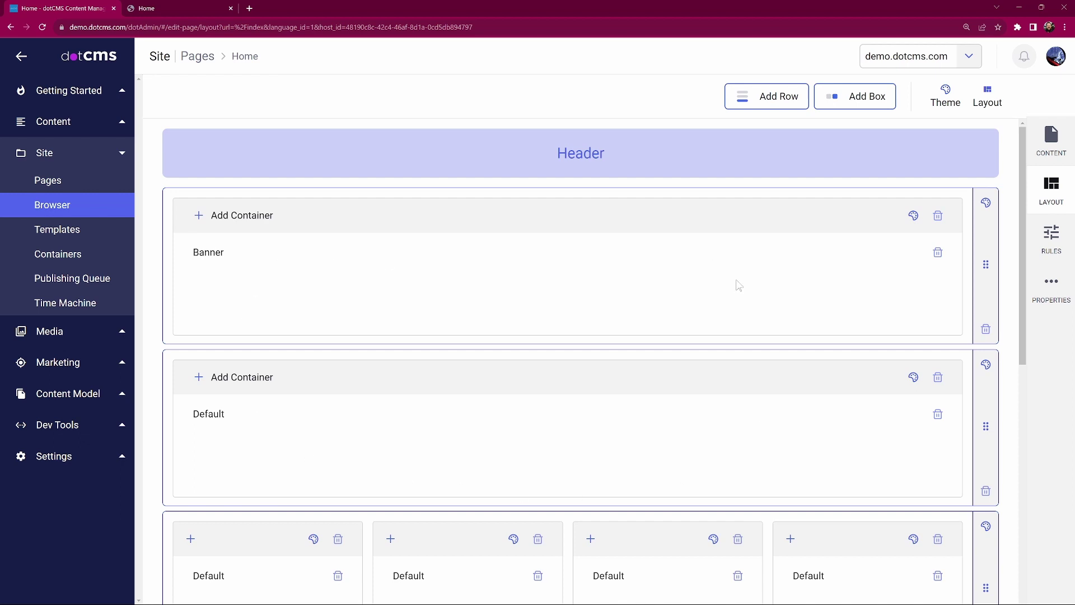
Scroll through the Header, Banner and Default layout rows, then return to the content view
{"action": "scroll", "coordinate": [304, 422], "scroll_direction": "down", "scroll_amount": 2}
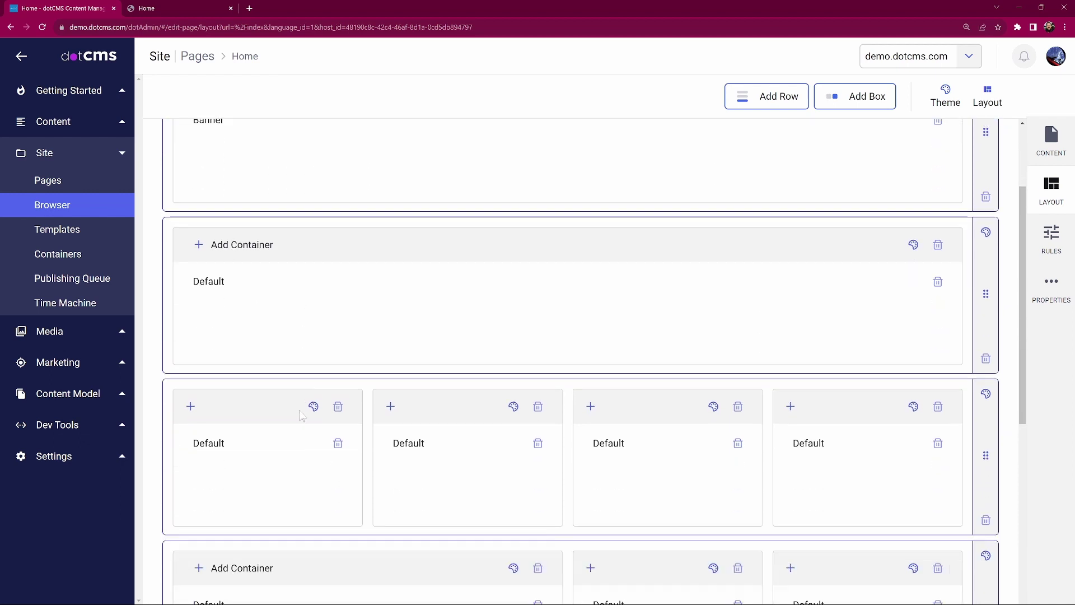
{"action": "scroll", "coordinate": [301, 414], "scroll_direction": "down", "scroll_amount": 1}
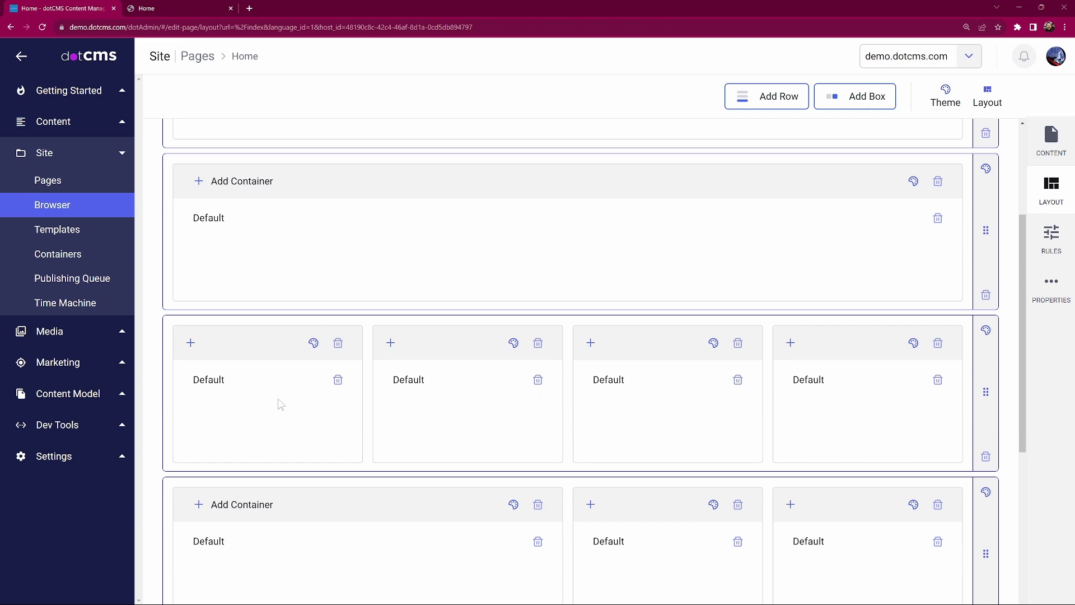
{"action": "scroll", "coordinate": [281, 404], "scroll_direction": "up", "scroll_amount": 3}
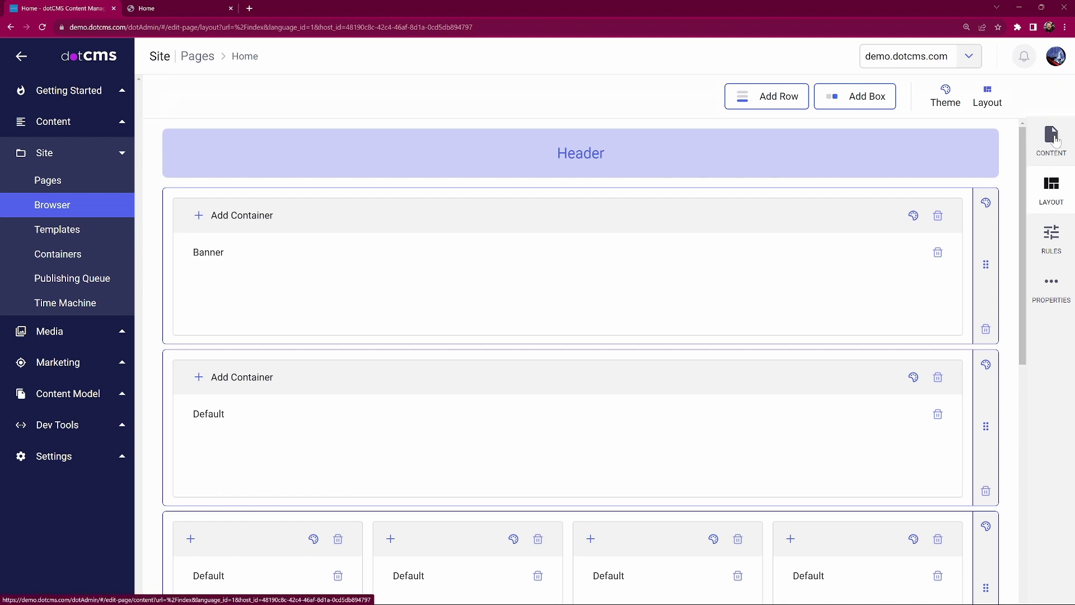
{"action": "left_click", "coordinate": [1053, 137]}
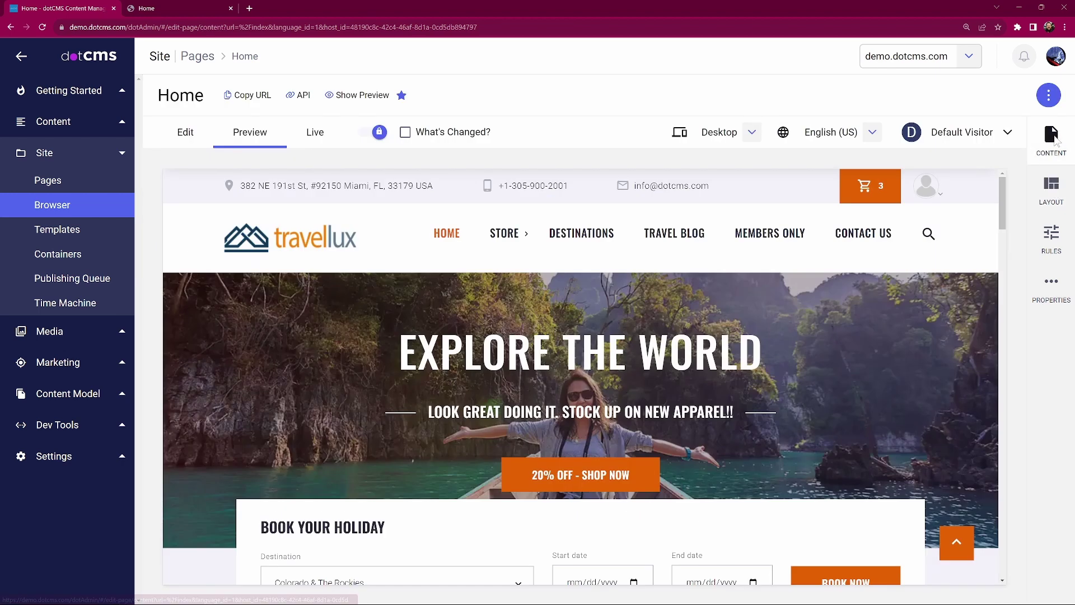
Put the Home page in Edit mode and scroll back to the New File Container's Recommended Products
{"action": "left_click", "coordinate": [186, 137]}
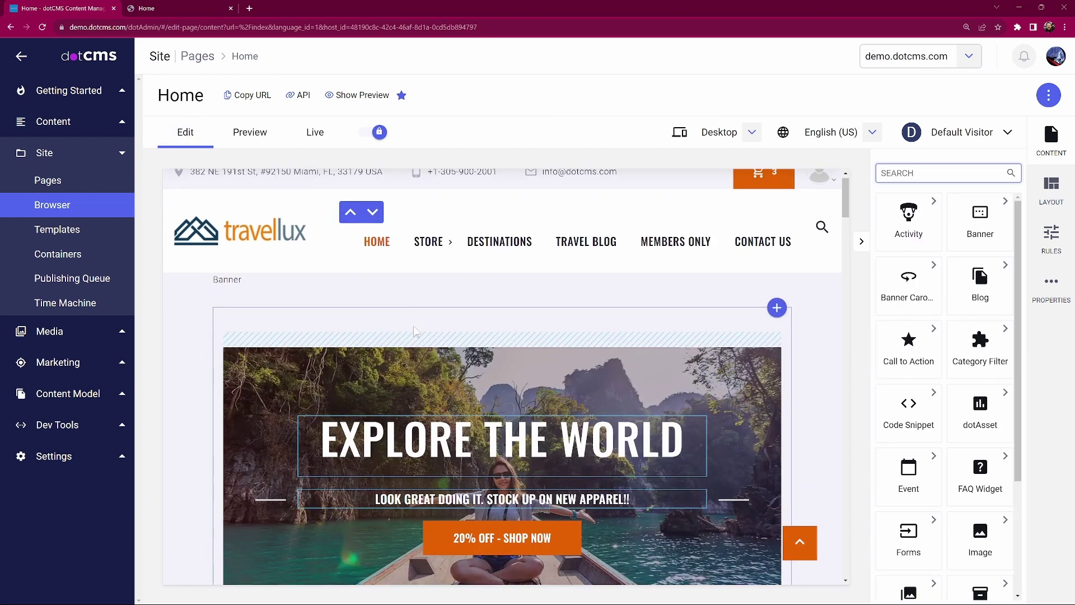
{"action": "scroll", "coordinate": [414, 332], "scroll_direction": "down", "scroll_amount": 2}
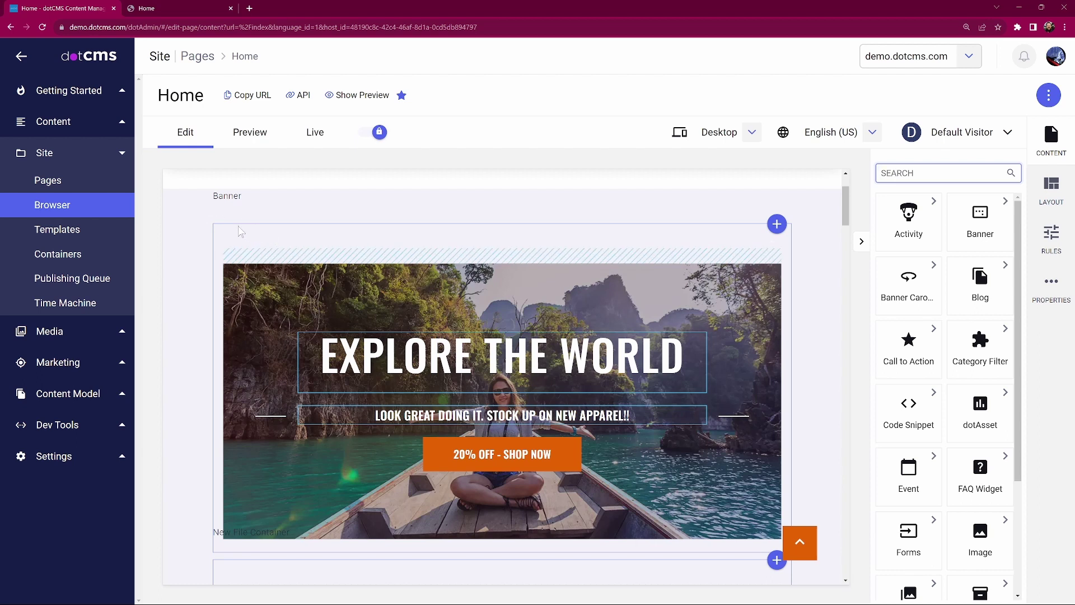
{"action": "mouse_move", "coordinate": [258, 259]}
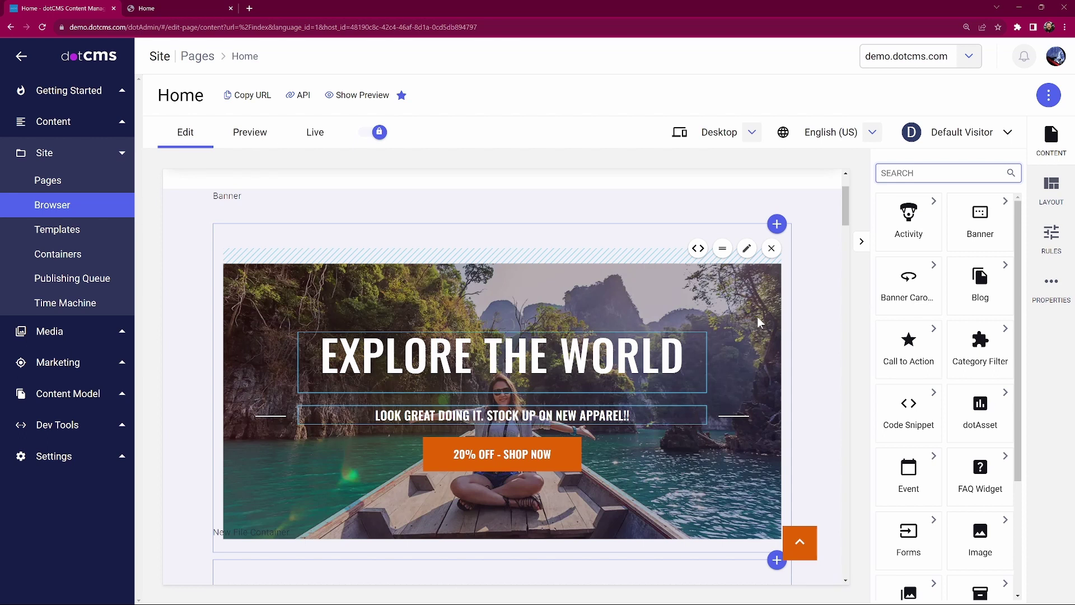
{"action": "scroll", "coordinate": [726, 351], "scroll_direction": "up", "scroll_amount": 3}
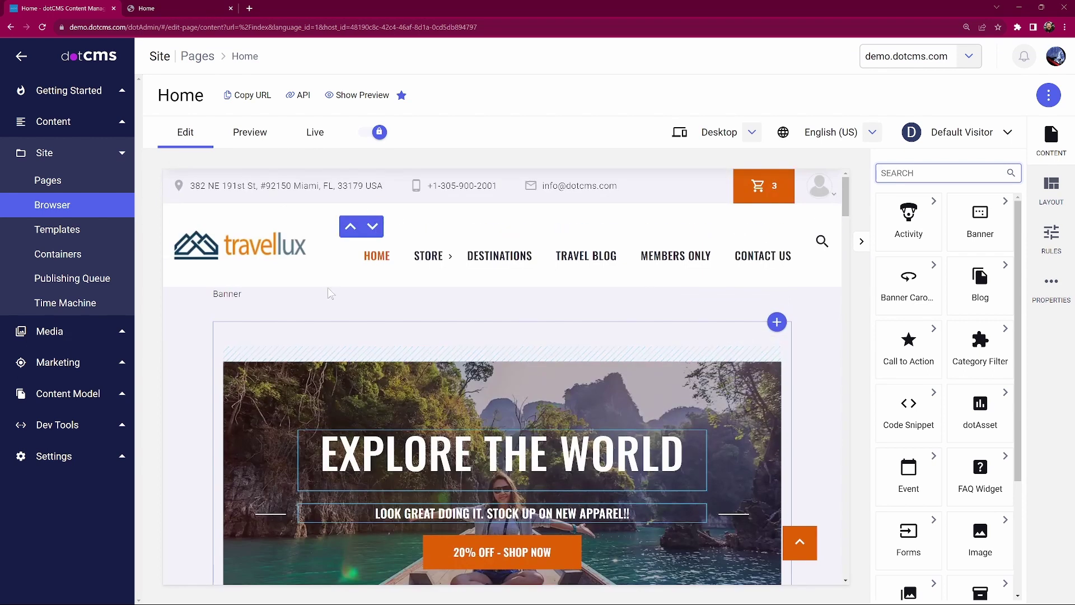
{"action": "scroll", "coordinate": [831, 384], "scroll_direction": "down", "scroll_amount": 4}
{"action": "scroll", "coordinate": [831, 384], "scroll_direction": "down", "scroll_amount": 15}
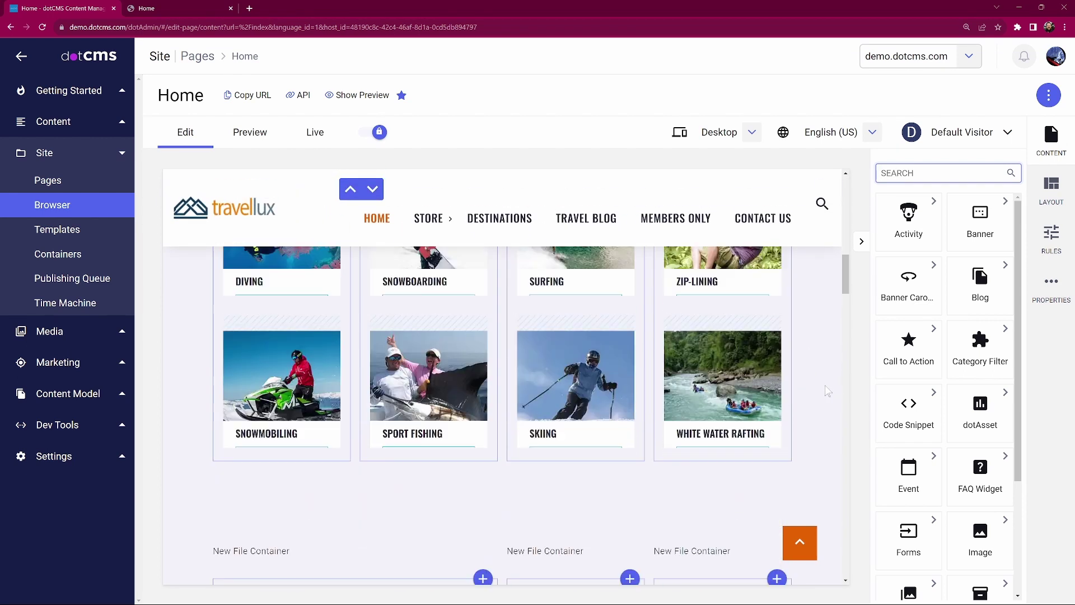
{"action": "scroll", "coordinate": [822, 399], "scroll_direction": "down", "scroll_amount": 15}
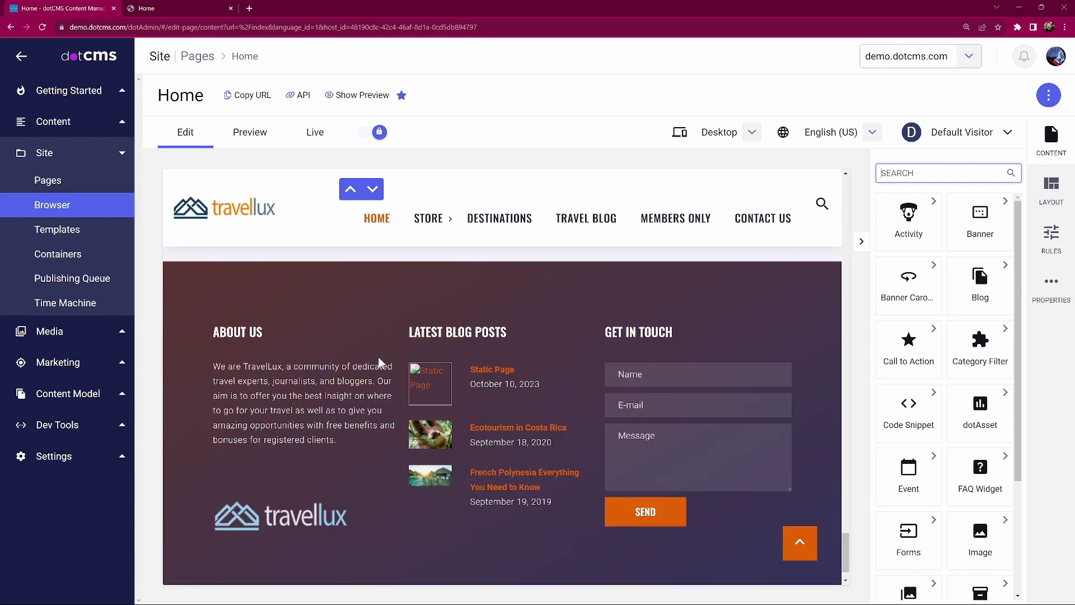
{"action": "scroll", "coordinate": [821, 462], "scroll_direction": "up", "scroll_amount": 10}
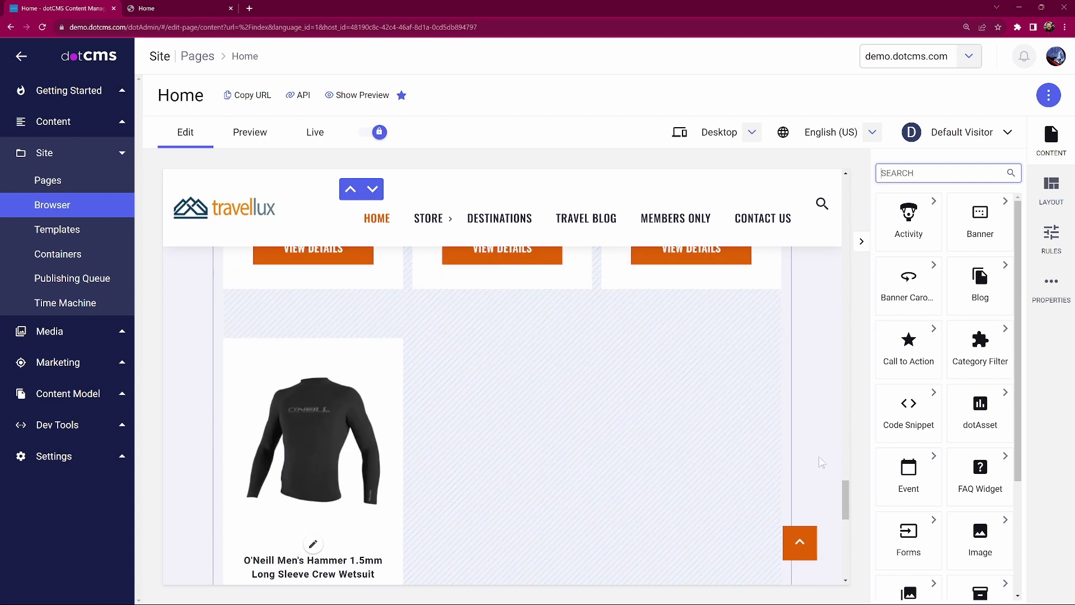
{"action": "scroll", "coordinate": [822, 462], "scroll_direction": "up", "scroll_amount": 5}
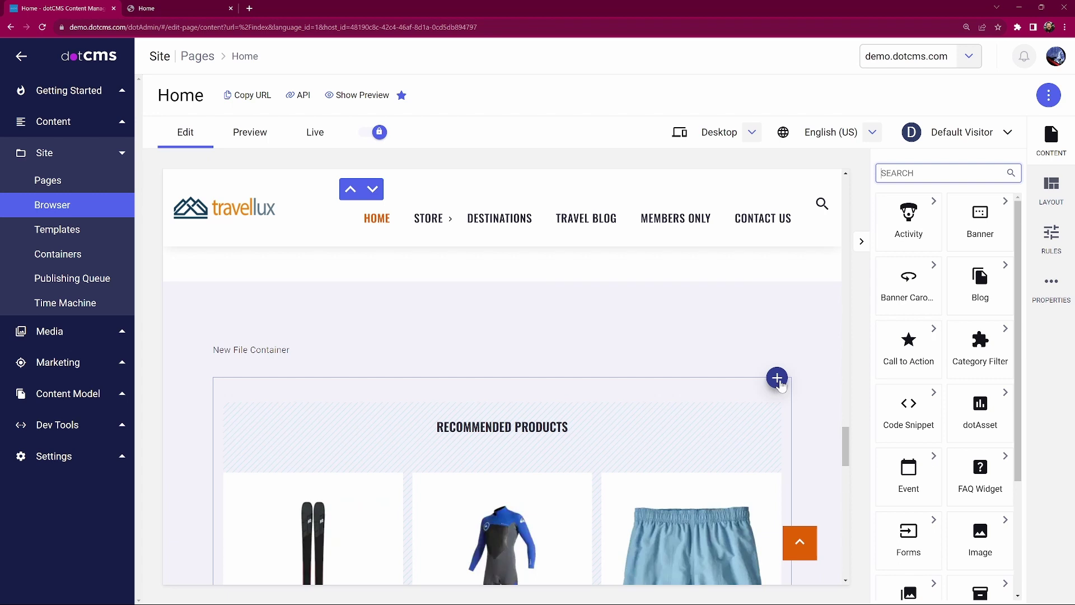
Open Content Search for the New File Container and browse its 192 results
{"action": "left_click", "coordinate": [778, 384]}
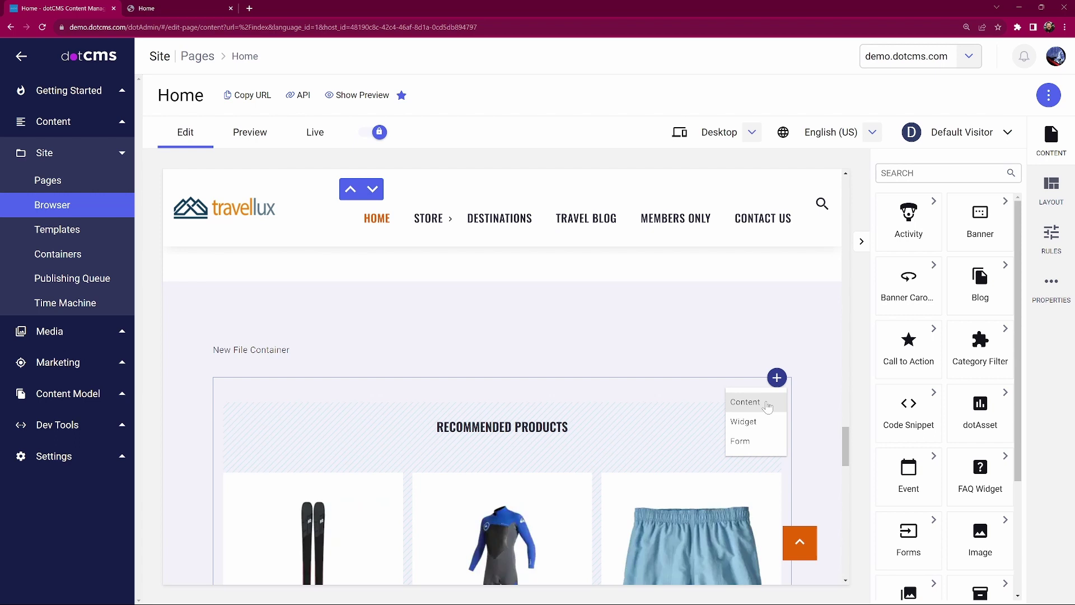
{"action": "left_click", "coordinate": [768, 407]}
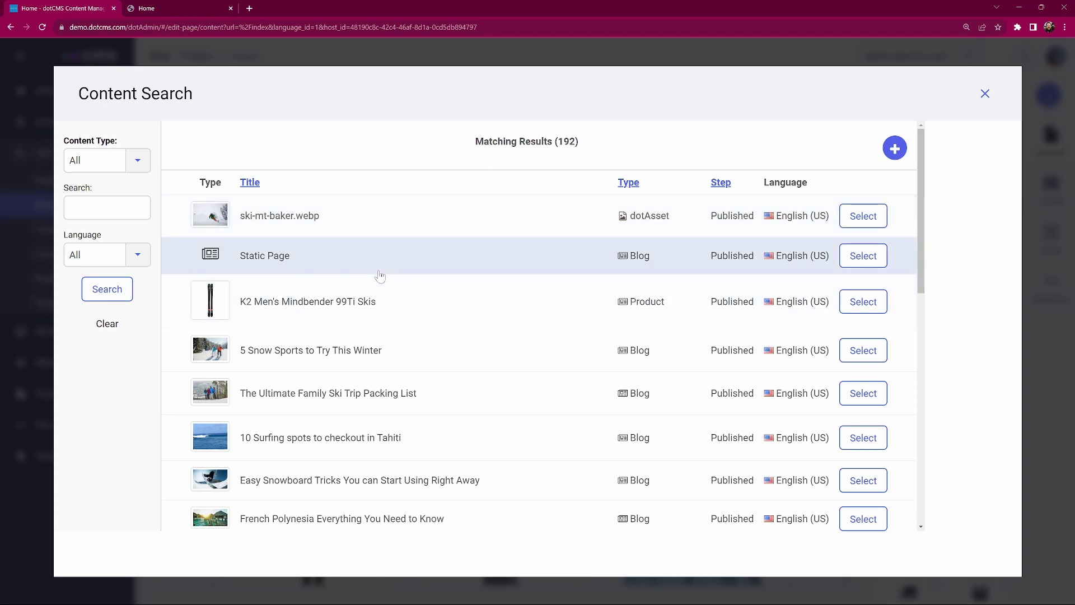
{"action": "scroll", "coordinate": [463, 422], "scroll_direction": "down", "scroll_amount": 5}
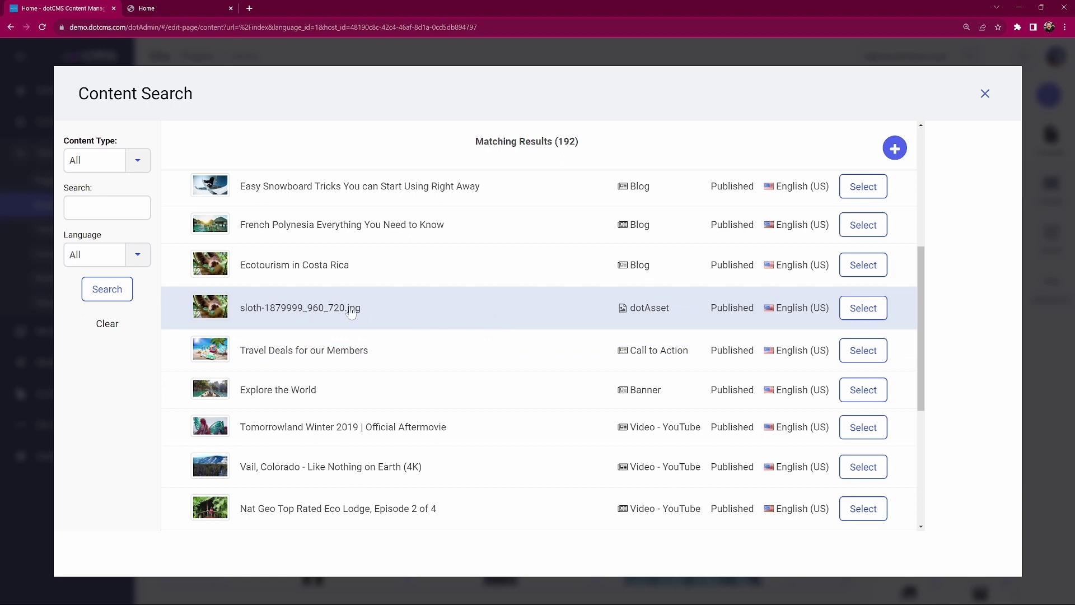
{"action": "scroll", "coordinate": [472, 317], "scroll_direction": "down", "scroll_amount": 3}
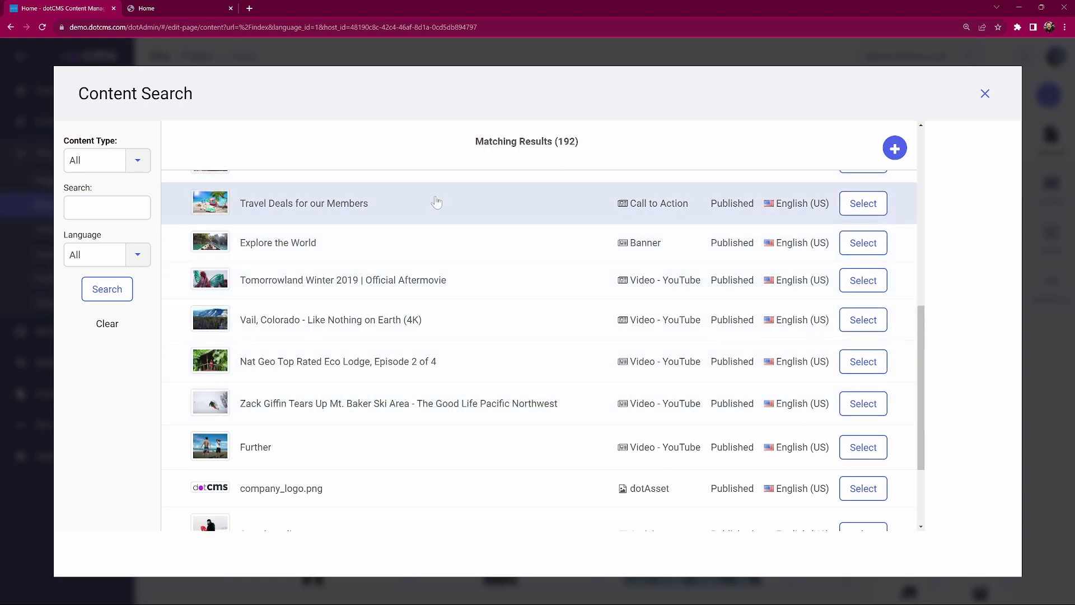
{"action": "scroll", "coordinate": [489, 320], "scroll_direction": "up", "scroll_amount": 6}
{"action": "scroll", "coordinate": [489, 320], "scroll_direction": "up", "scroll_amount": 3}
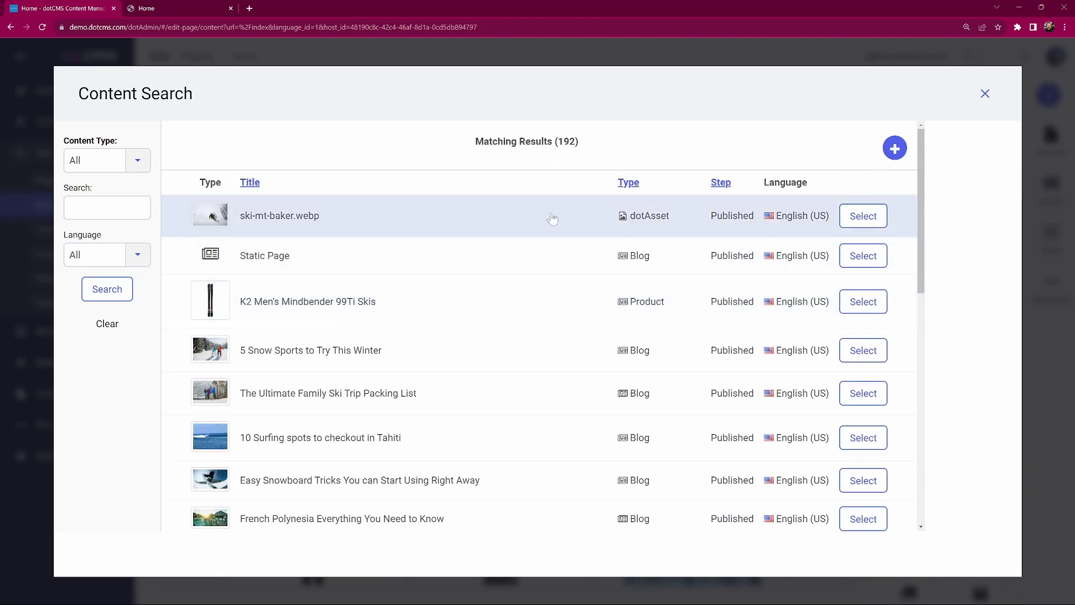
Review the content type and language filters, leaving both set to All
{"action": "left_click", "coordinate": [138, 161]}
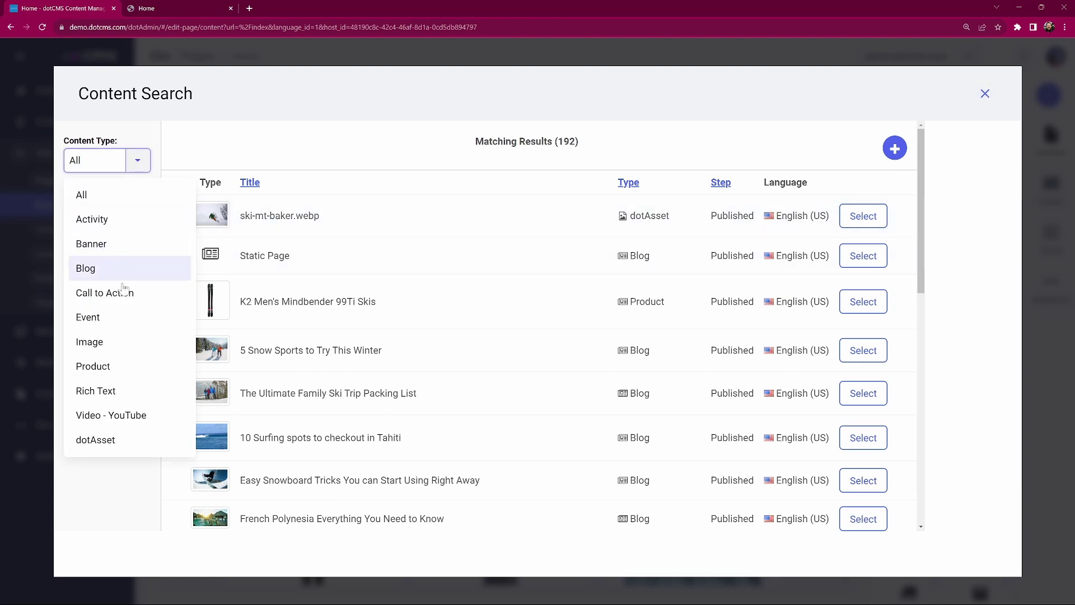
{"action": "left_click", "coordinate": [149, 174]}
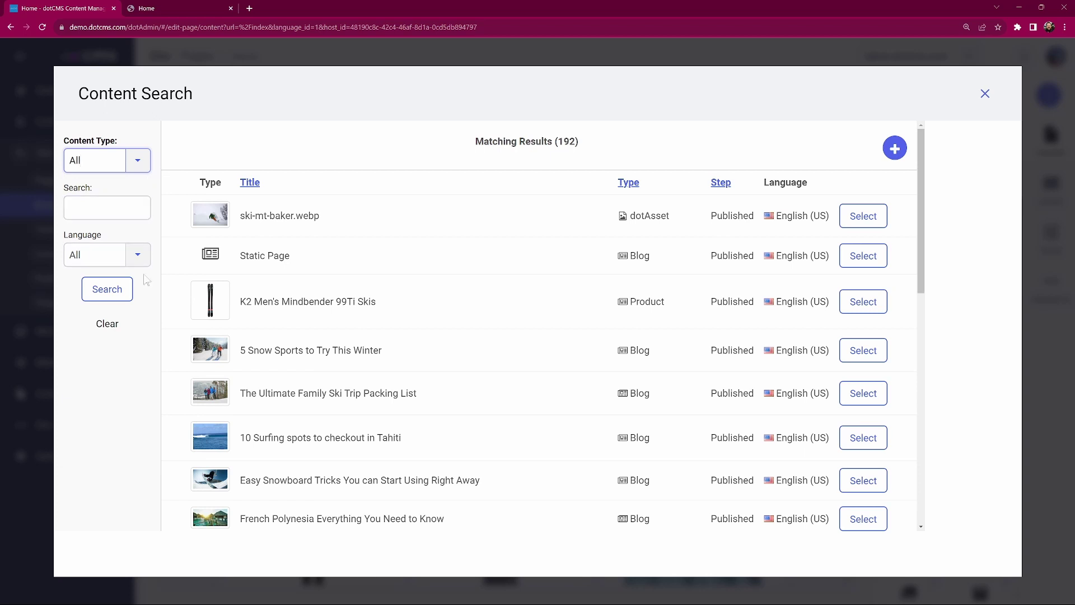
{"action": "left_click", "coordinate": [144, 257]}
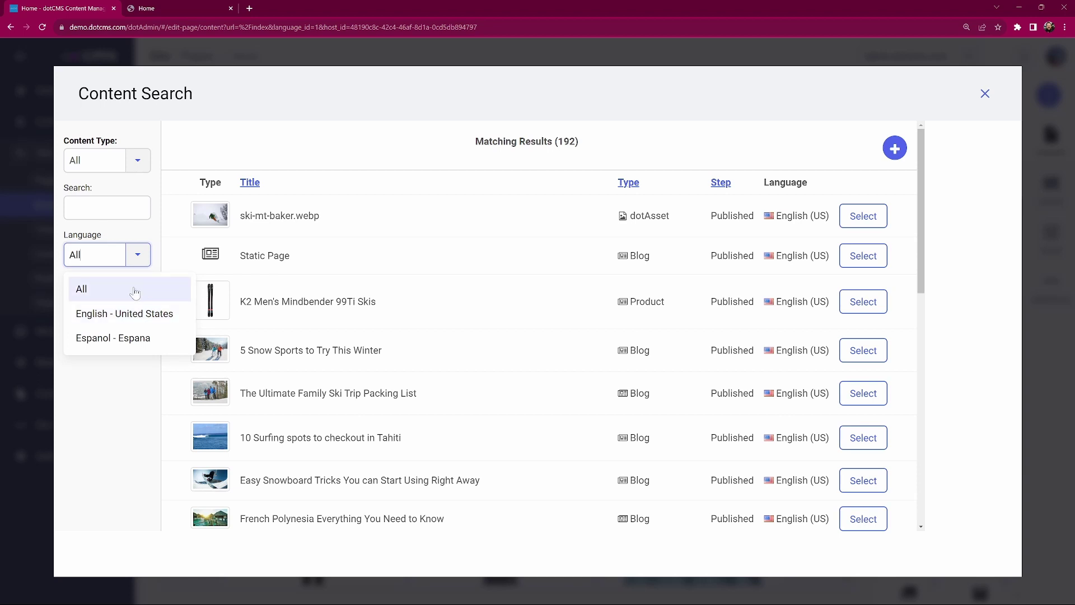
{"action": "left_click", "coordinate": [139, 255]}
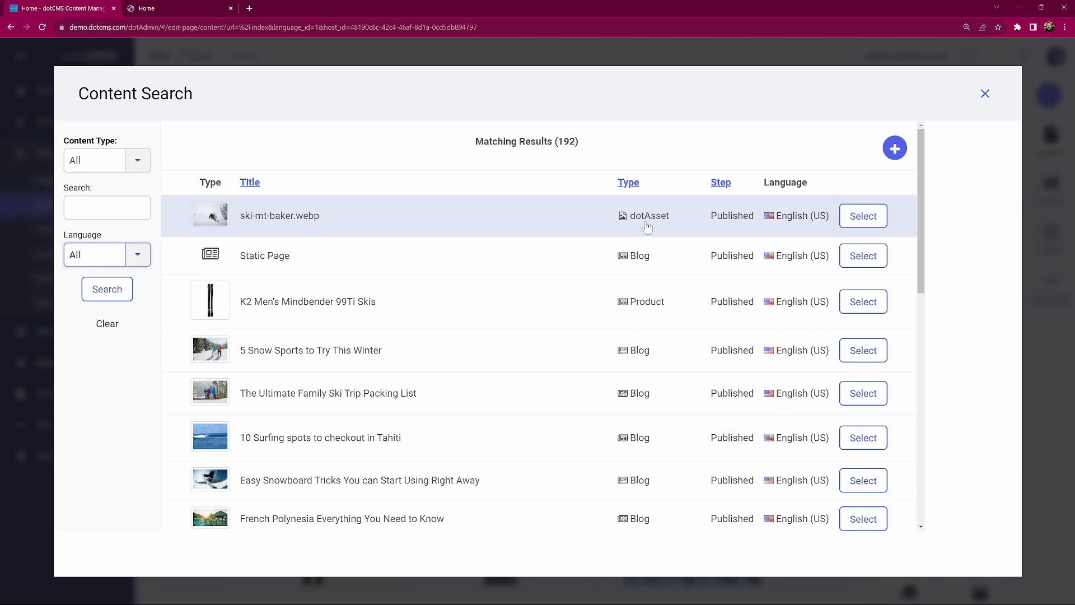
Add ski-mt-baker.webp to the container and drag it above Recommended Products
{"action": "left_click", "coordinate": [866, 217]}
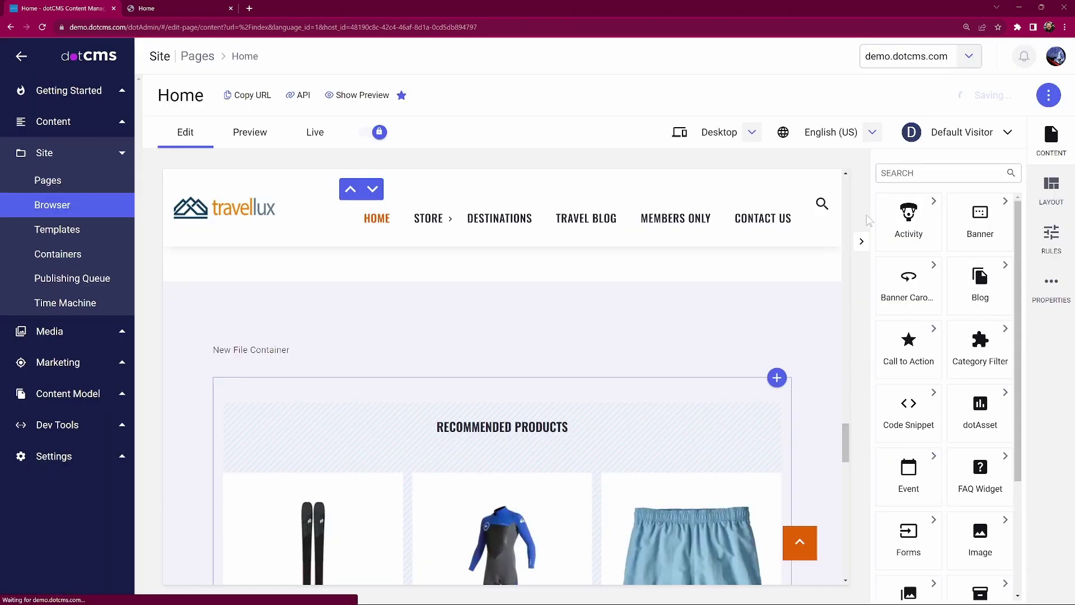
{"action": "scroll", "coordinate": [524, 379], "scroll_direction": "down", "scroll_amount": 3}
{"action": "scroll", "coordinate": [524, 380], "scroll_direction": "down", "scroll_amount": 10}
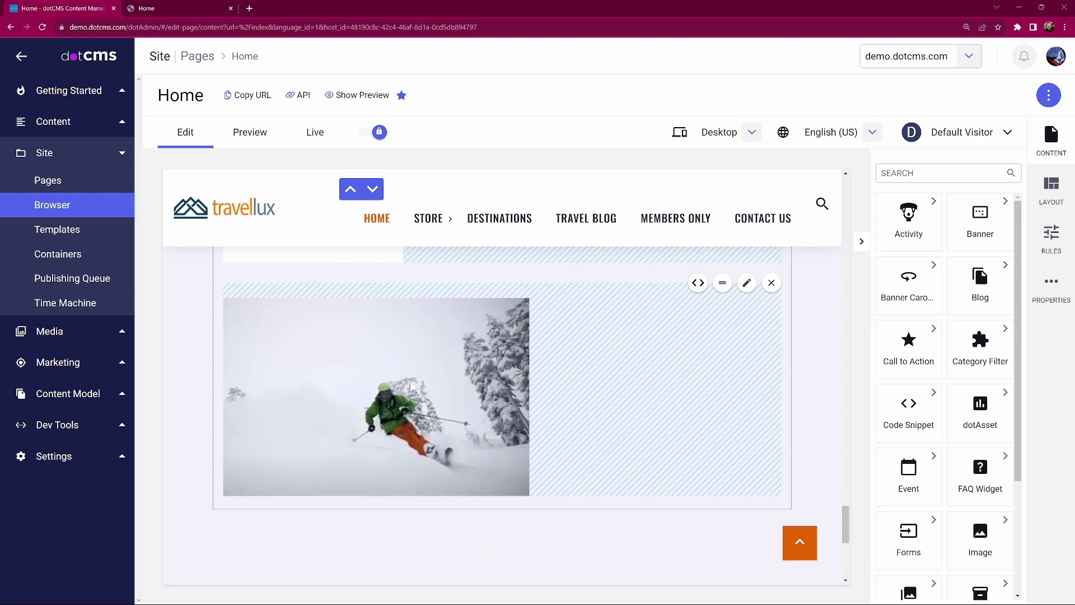
{"action": "scroll", "coordinate": [450, 401], "scroll_direction": "up", "scroll_amount": 2}
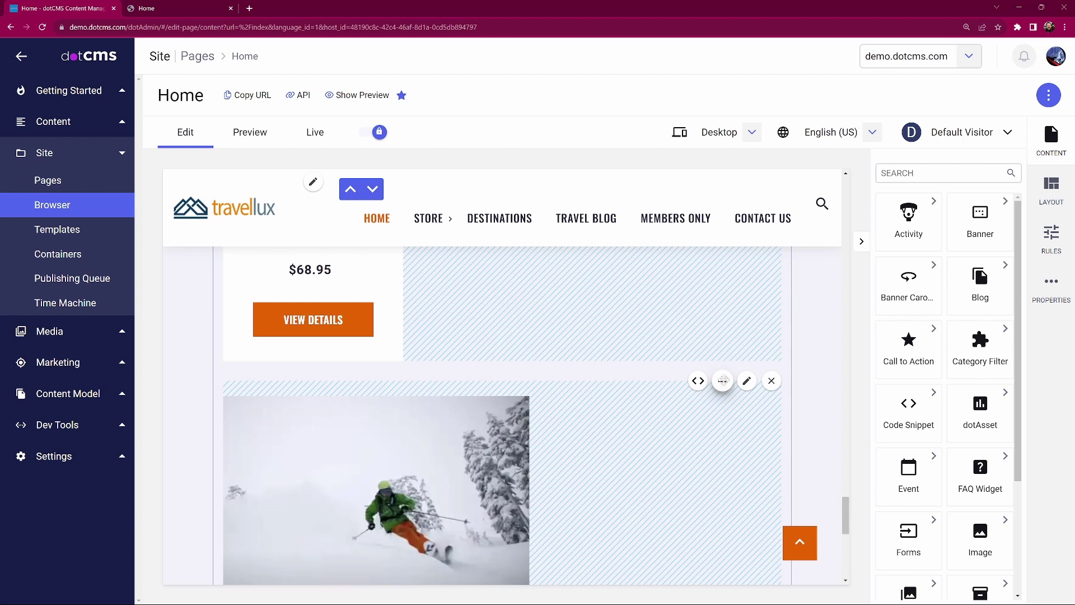
{"action": "left_click_drag", "start_coordinate": [722, 381], "coordinate": [621, 403]}
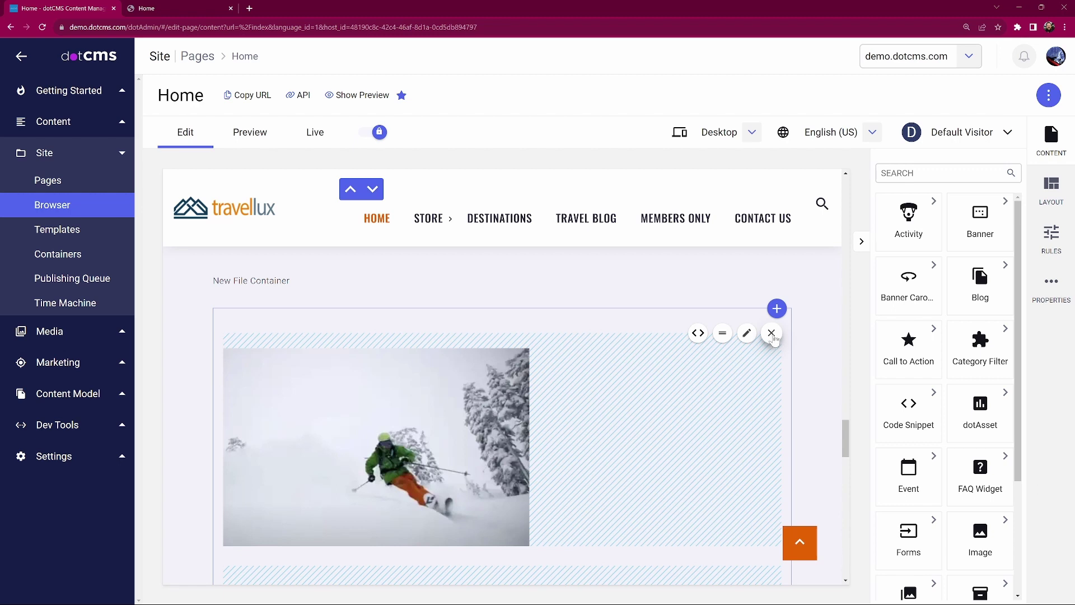
Remove the skier image contentlet from the New File Container, confirming the removal
{"action": "left_click", "coordinate": [772, 334]}
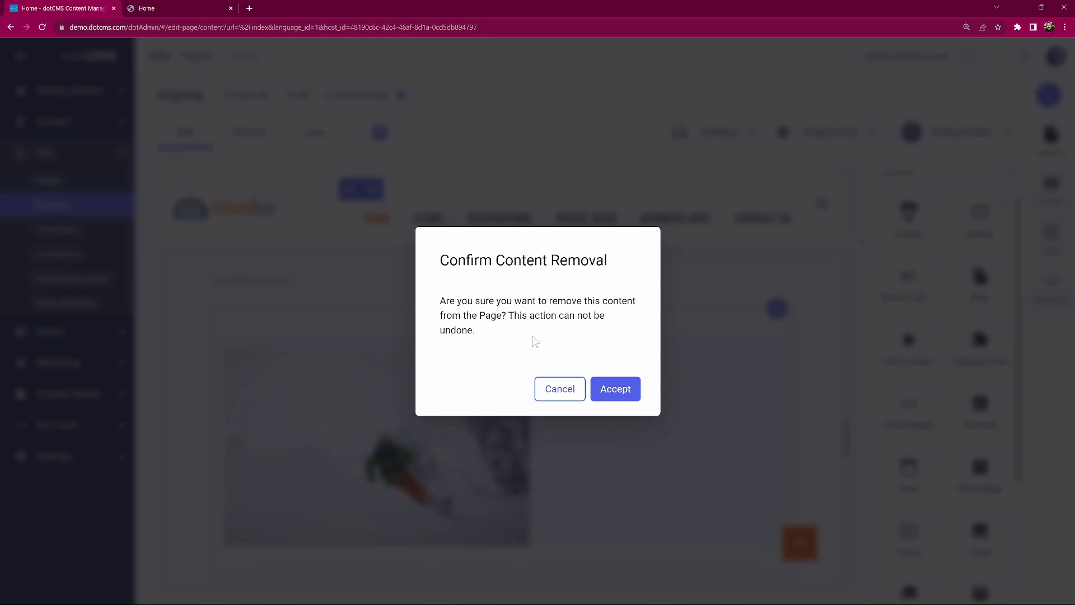
{"action": "left_click", "coordinate": [621, 394]}
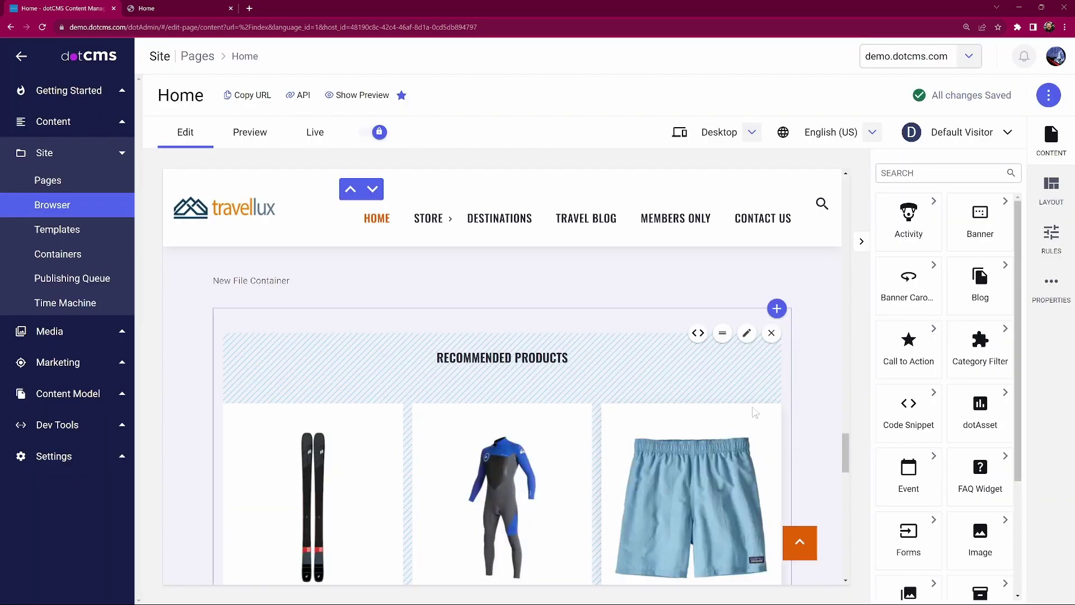
{"action": "scroll", "coordinate": [755, 413], "scroll_direction": "down", "scroll_amount": 5}
{"action": "scroll", "coordinate": [700, 392], "scroll_direction": "up", "scroll_amount": 5}
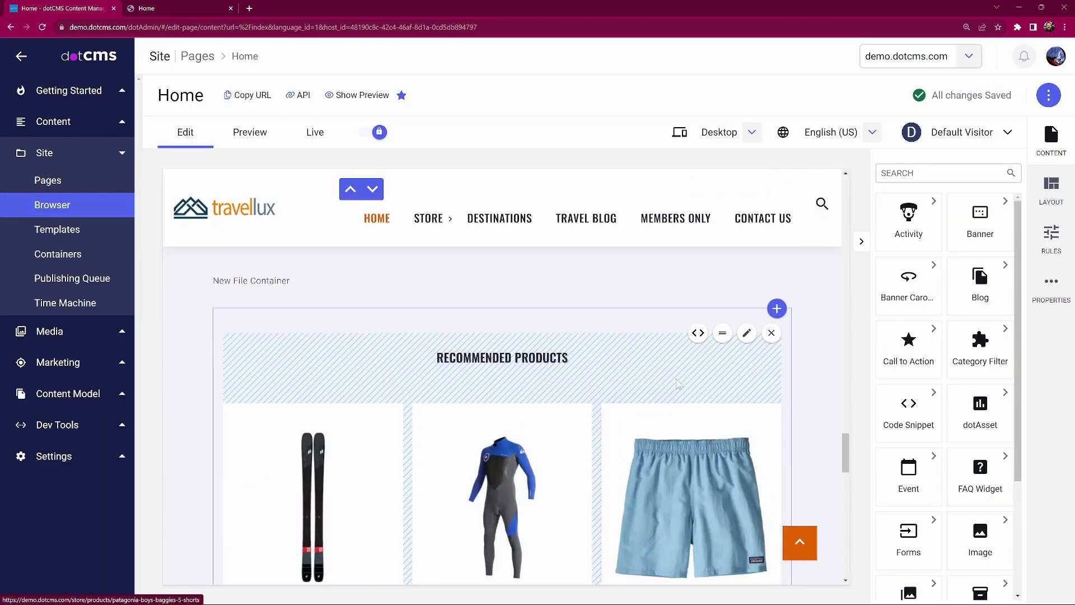
{"action": "scroll", "coordinate": [649, 375], "scroll_direction": "up", "scroll_amount": 1}
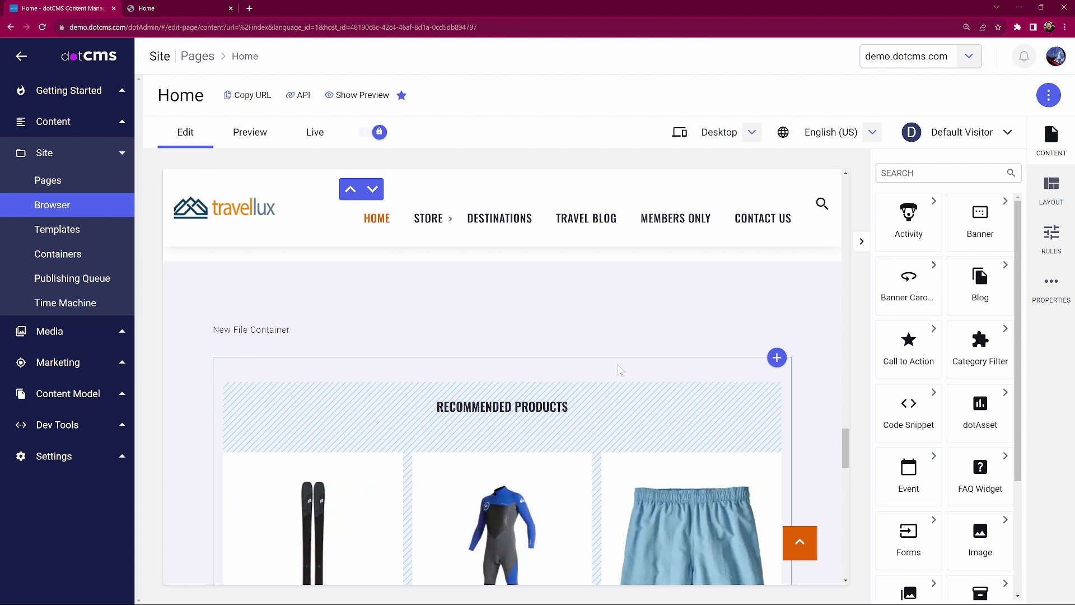
{"action": "left_click", "coordinate": [777, 358]}
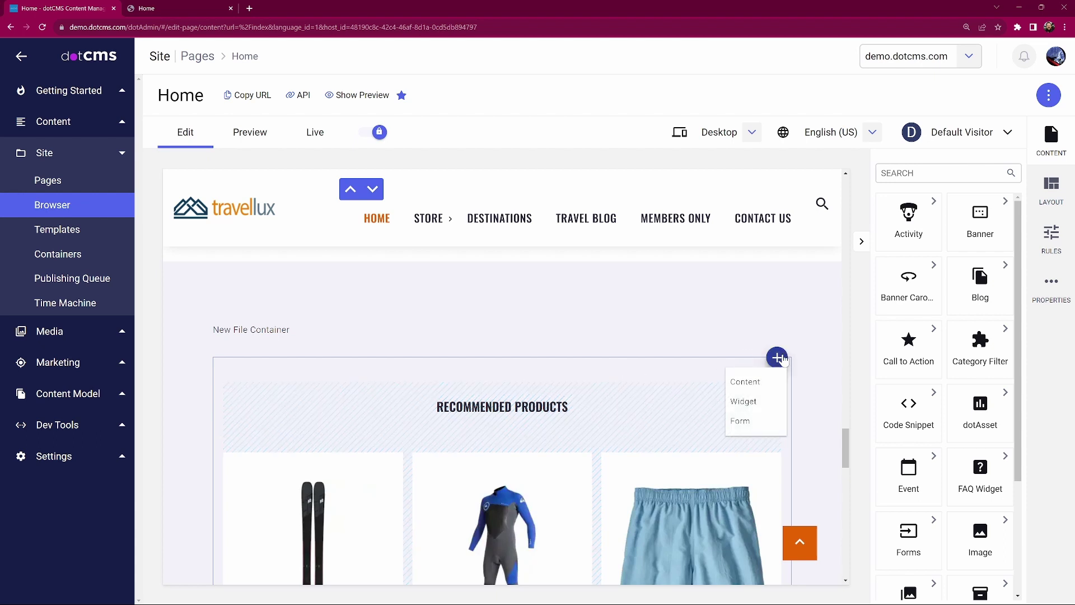
{"action": "left_click", "coordinate": [745, 382]}
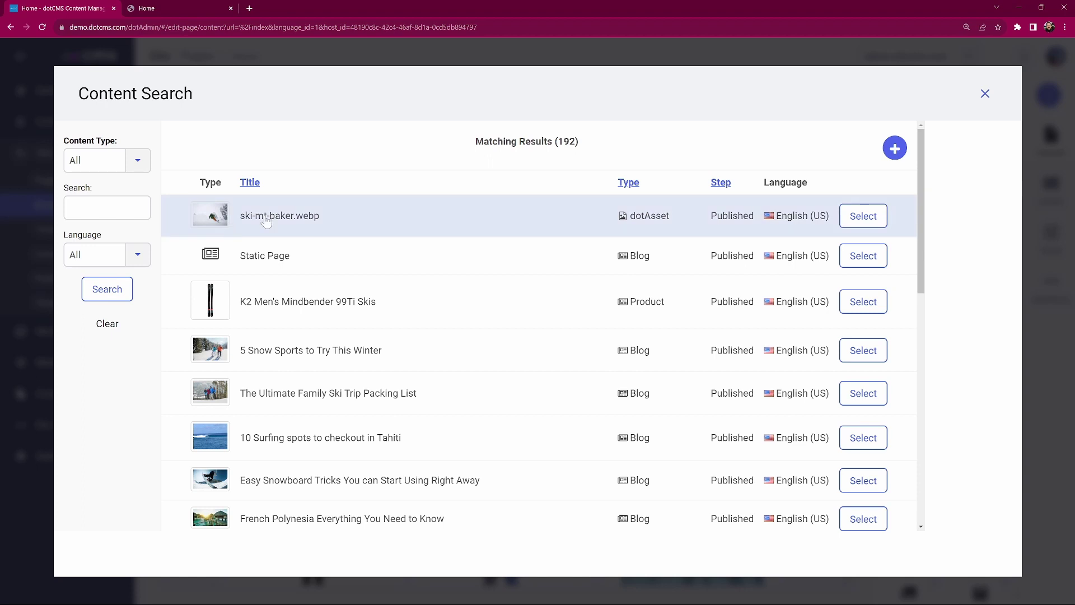
{"action": "left_click", "coordinate": [985, 94]}
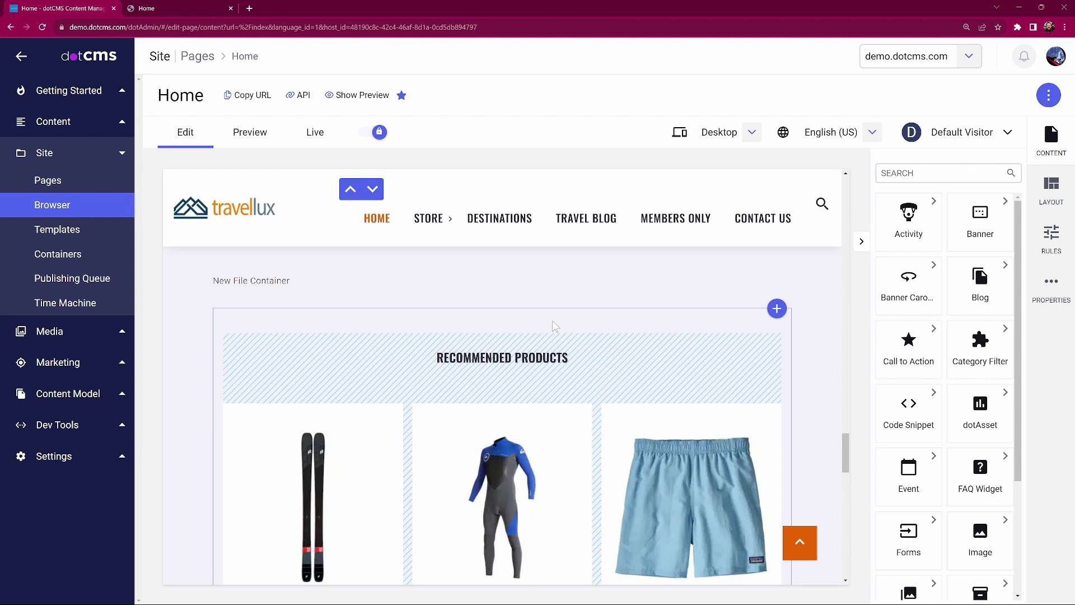
{"action": "mouse_move", "coordinate": [595, 343]}
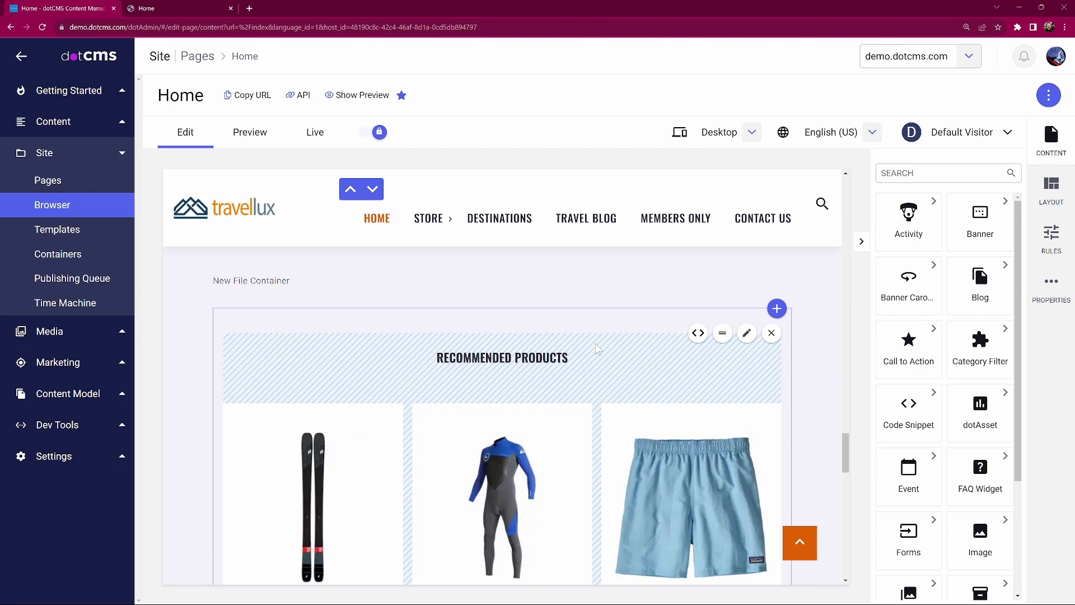